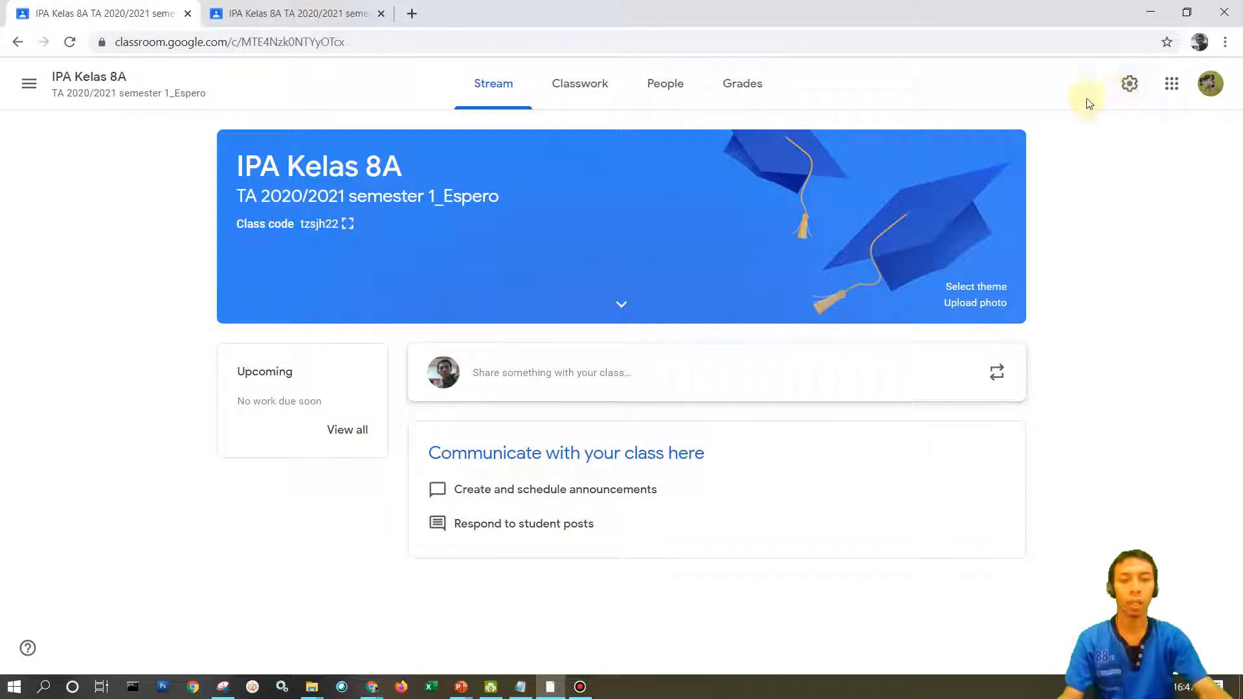
Open the settings of the IPA Kelas 8A class and review its class name, section and subject.
left_click(1128, 86)
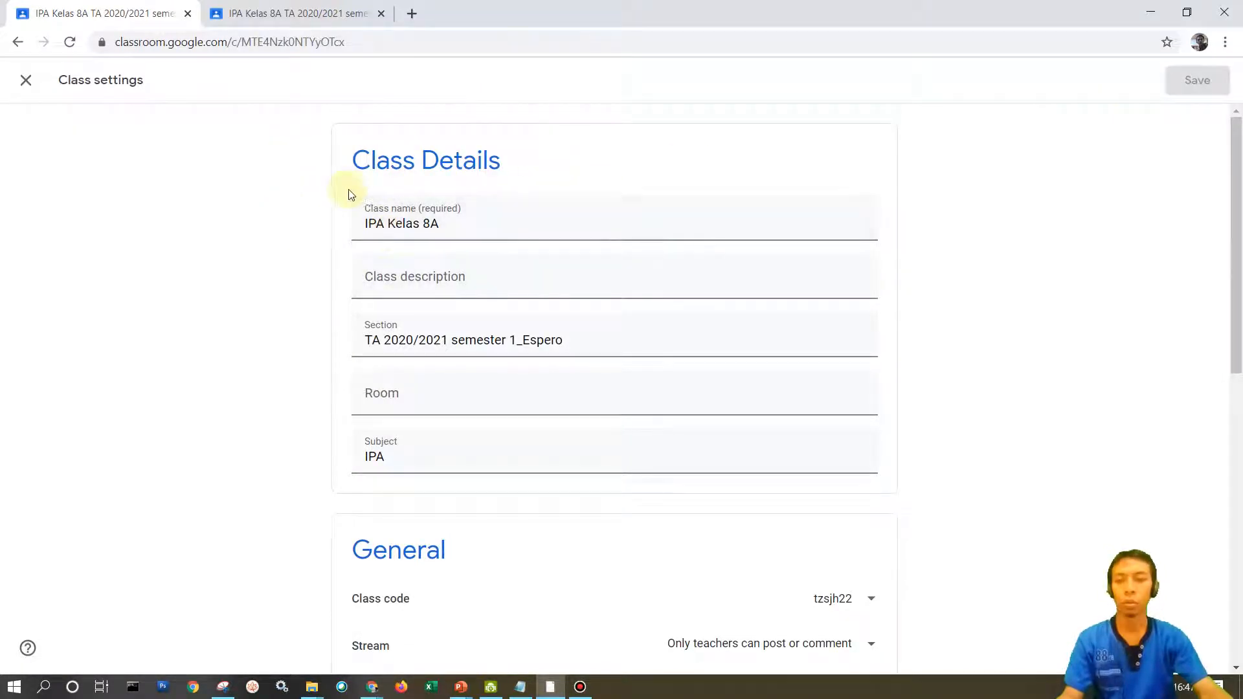
left_click(114, 80)
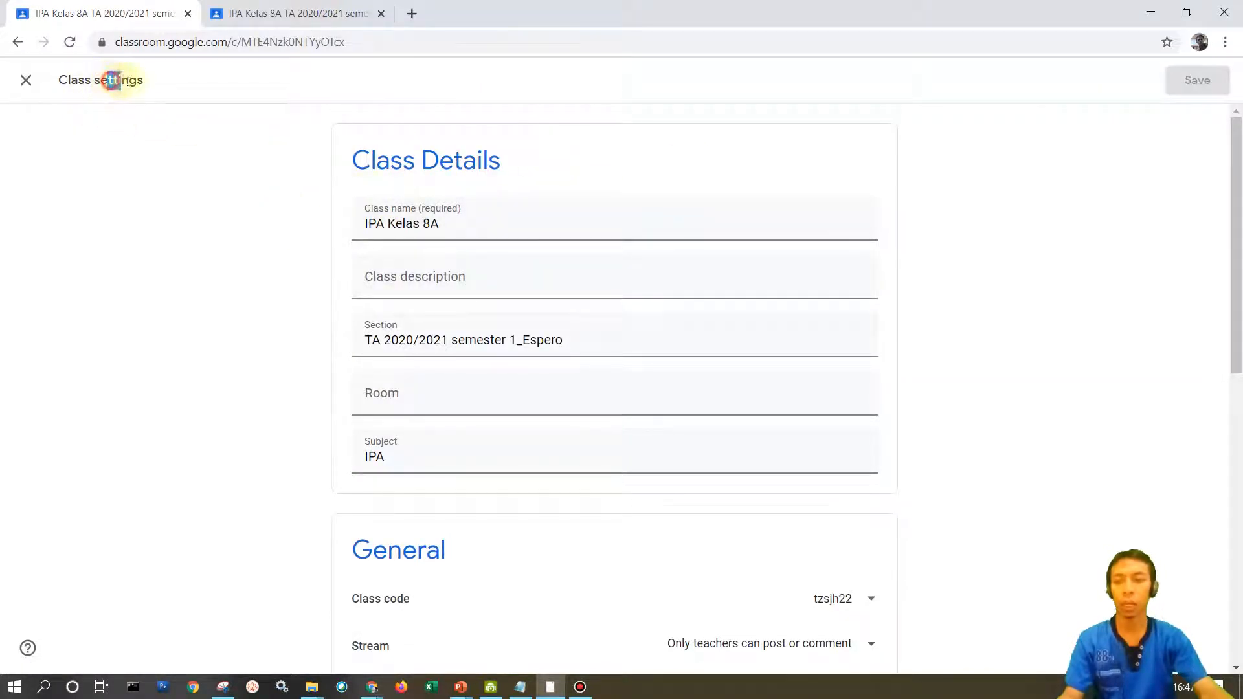
left_click_drag(129, 81, 131, 80)
left_click(208, 89)
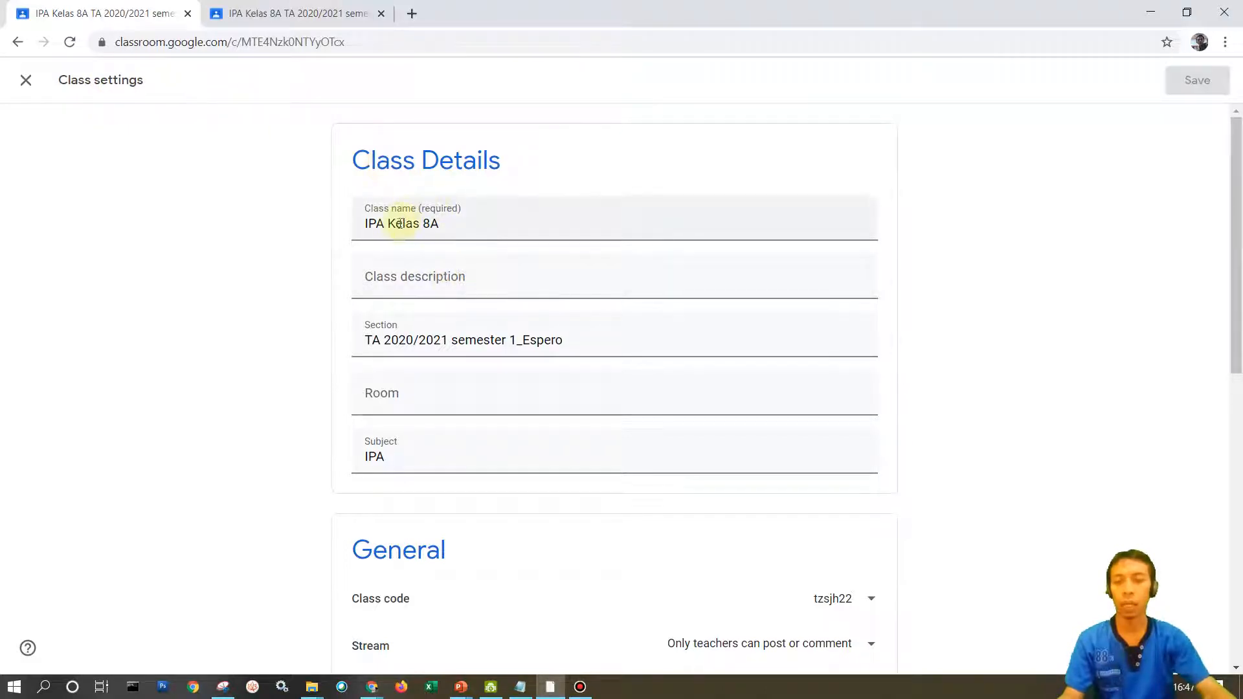
left_click_drag(399, 223, 460, 280)
left_click_drag(435, 340, 475, 341)
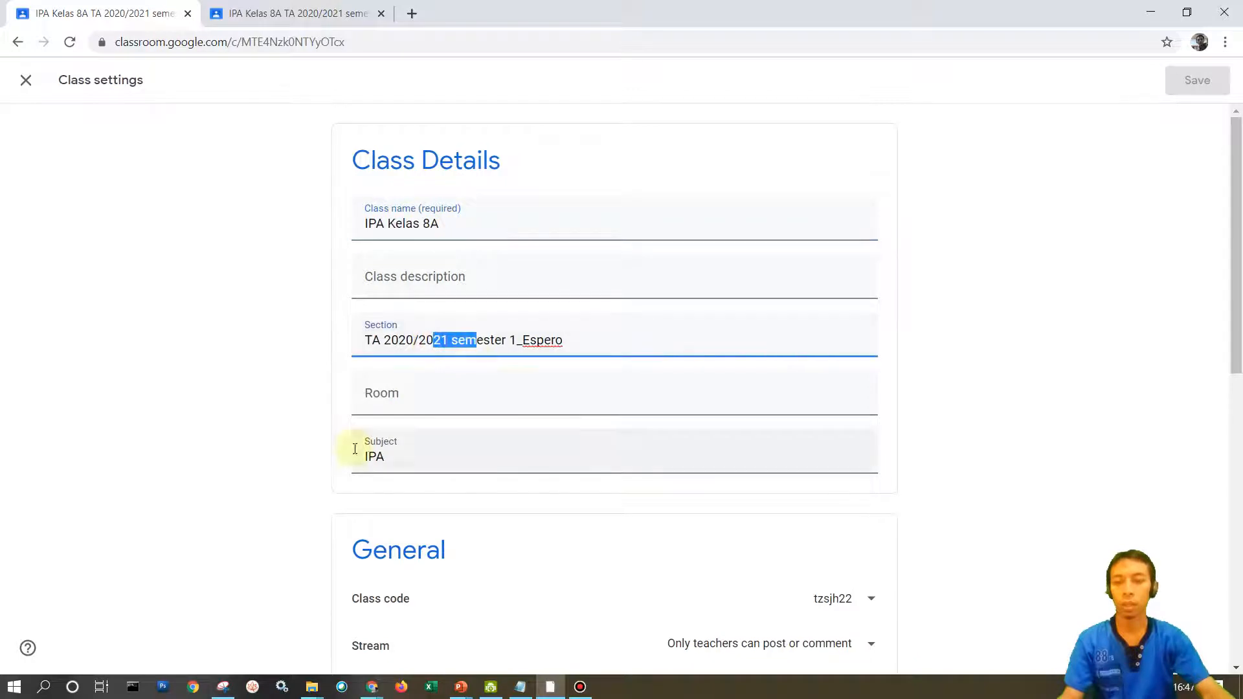
left_click_drag(367, 457, 405, 461)
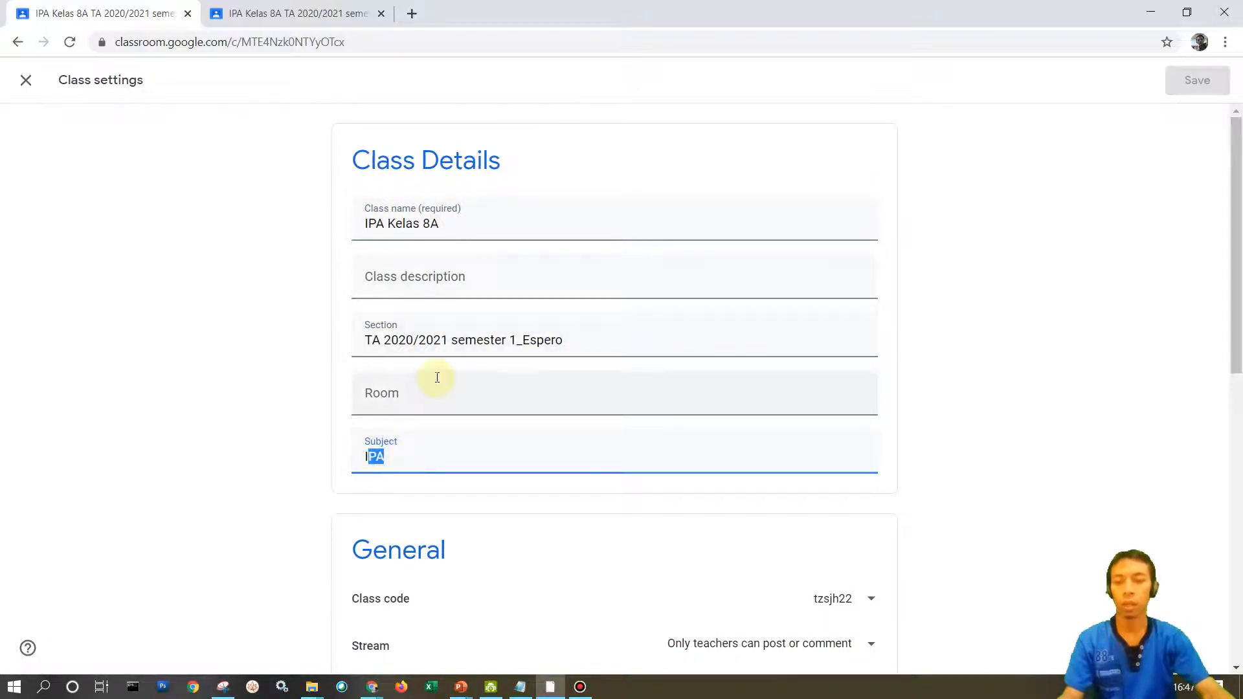
left_click_drag(434, 340, 569, 338)
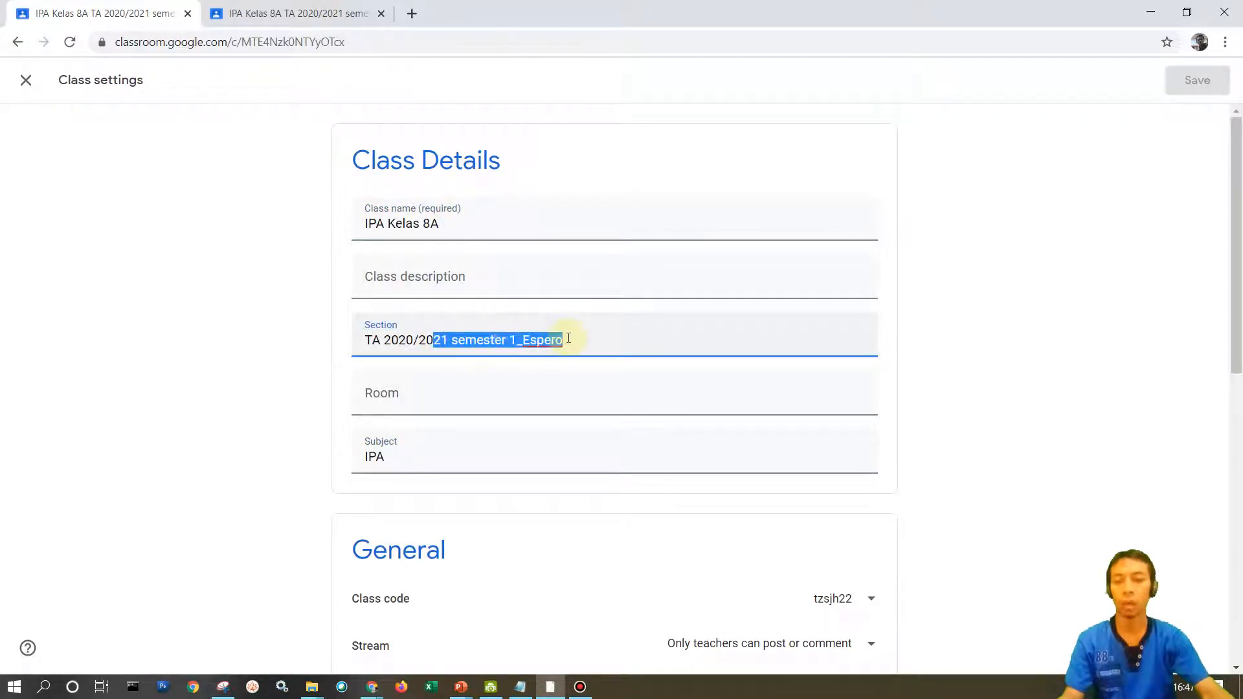
Set the class description to "PJJ (BDR)" and the room to "Espero".
left_click(389, 284)
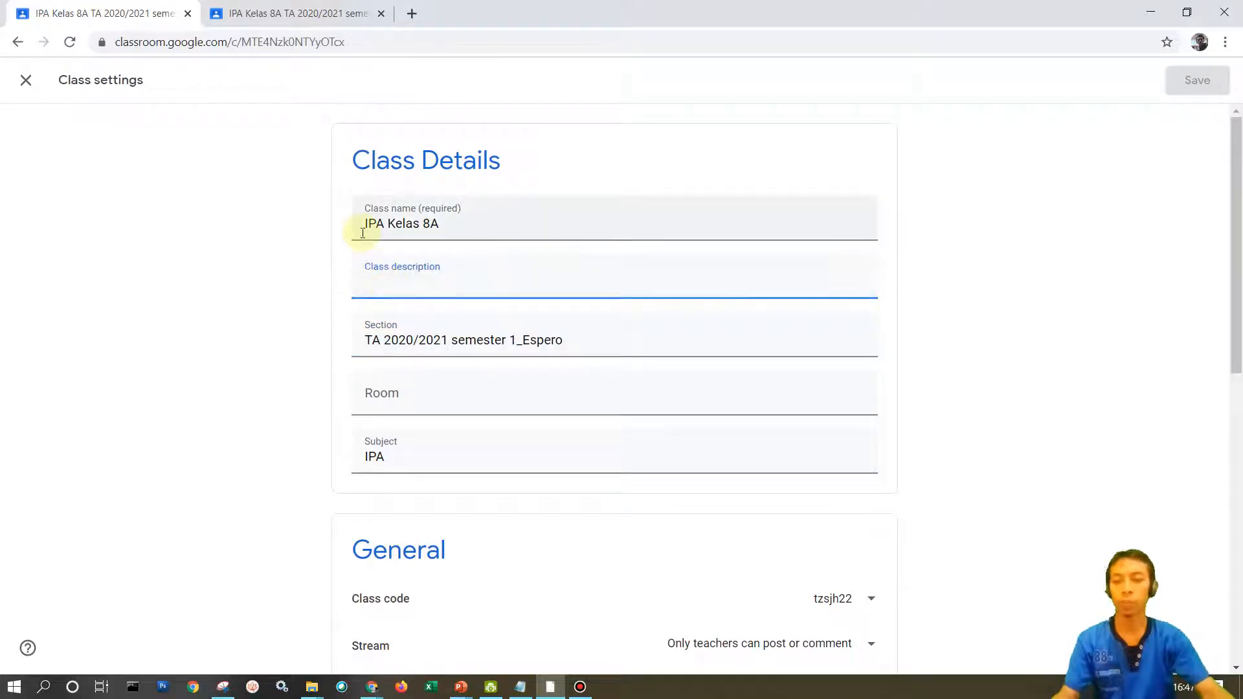
type("PJJ (BDR")
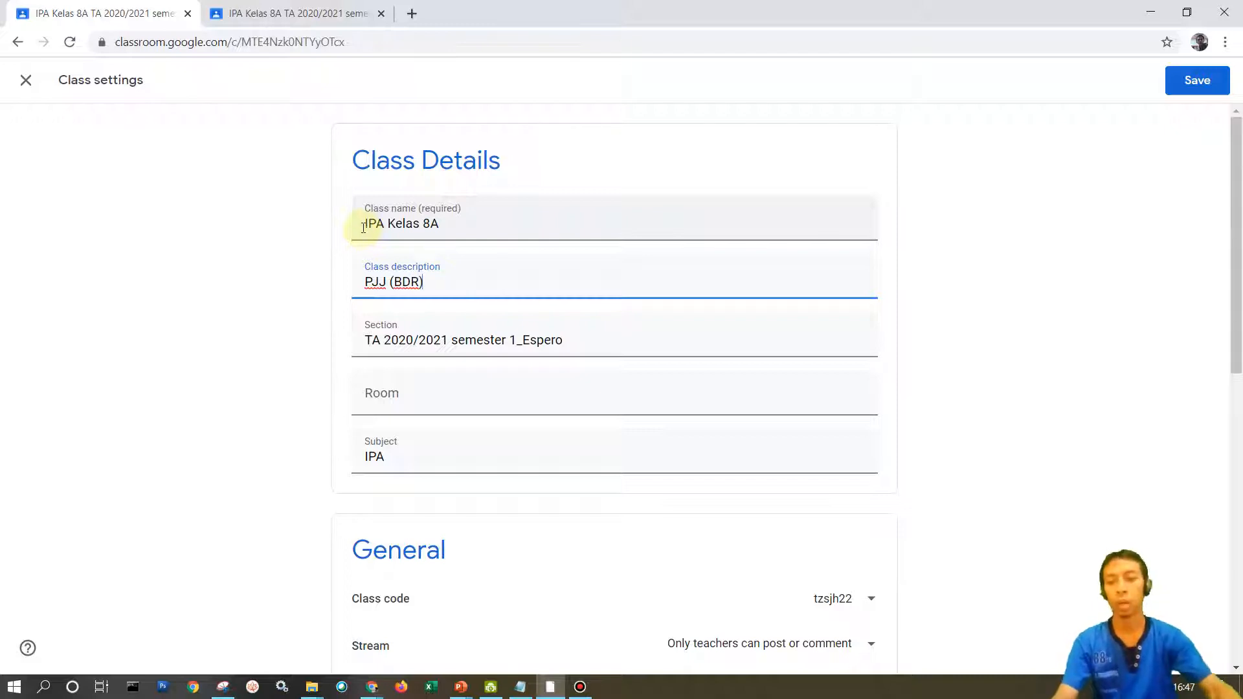
left_click(415, 387)
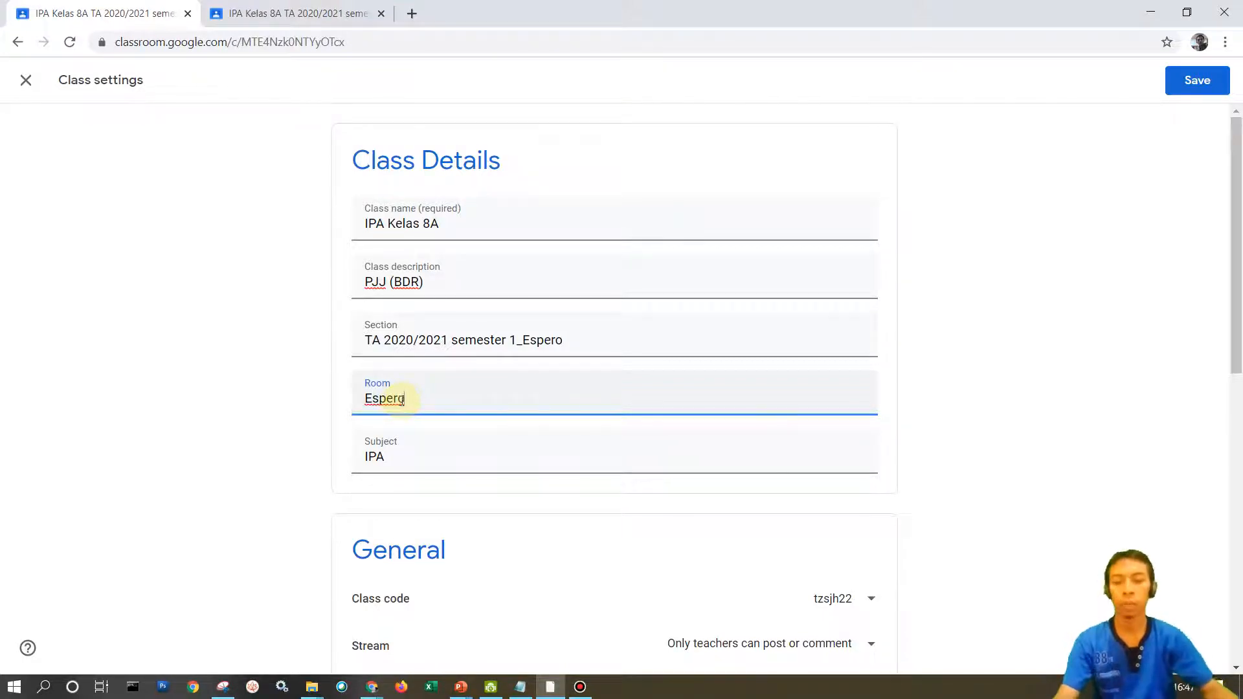
Display the class code enlarged, close that view, and review the other options available for the code.
scroll(503, 411, "down", 1)
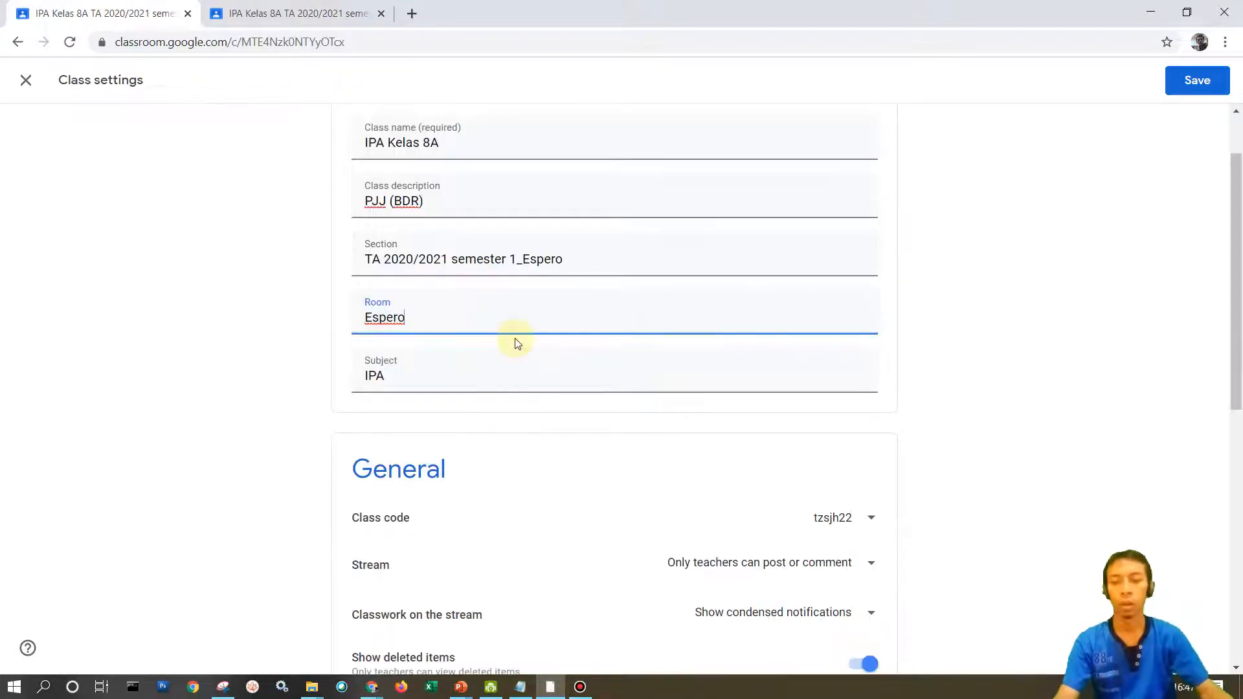
scroll(513, 340, "down", 2)
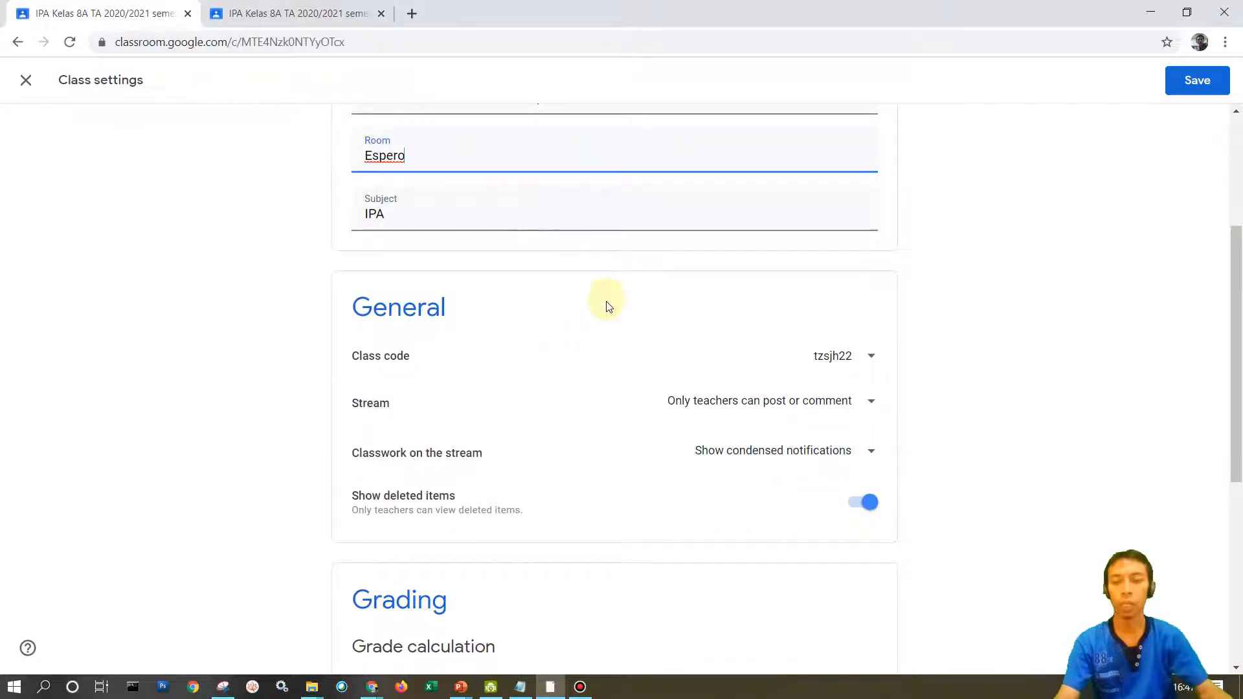
scroll(606, 300, "up", 3)
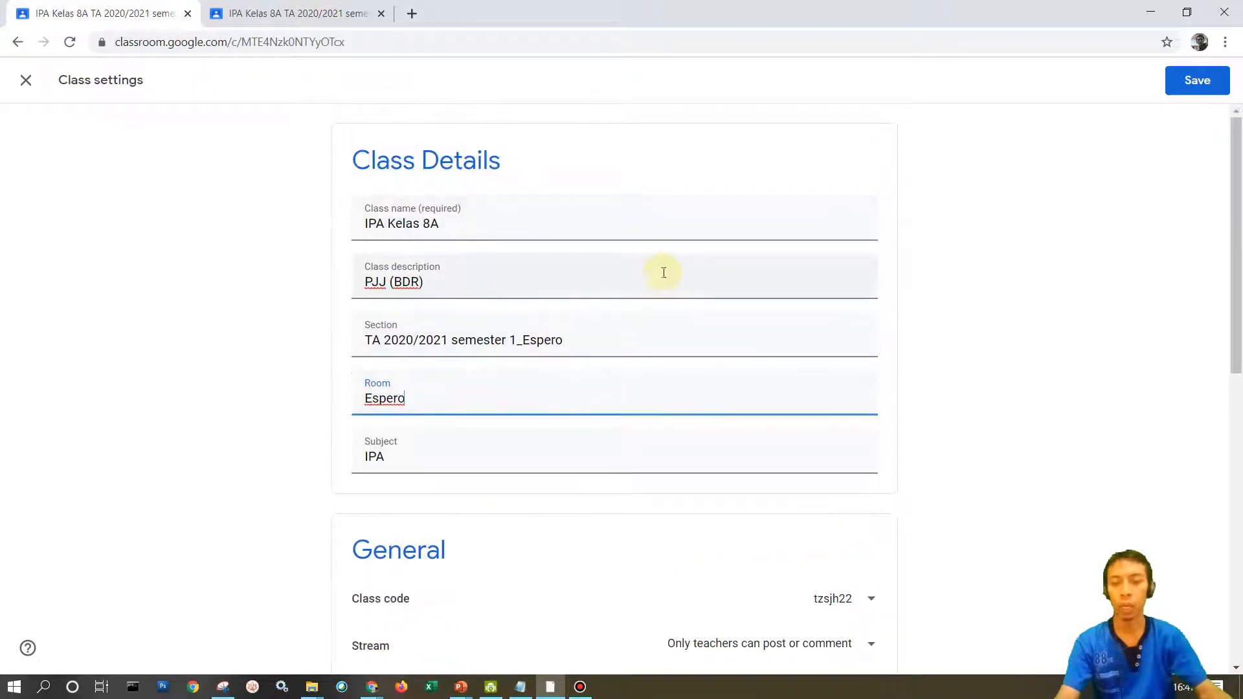
scroll(666, 272, "down", 3)
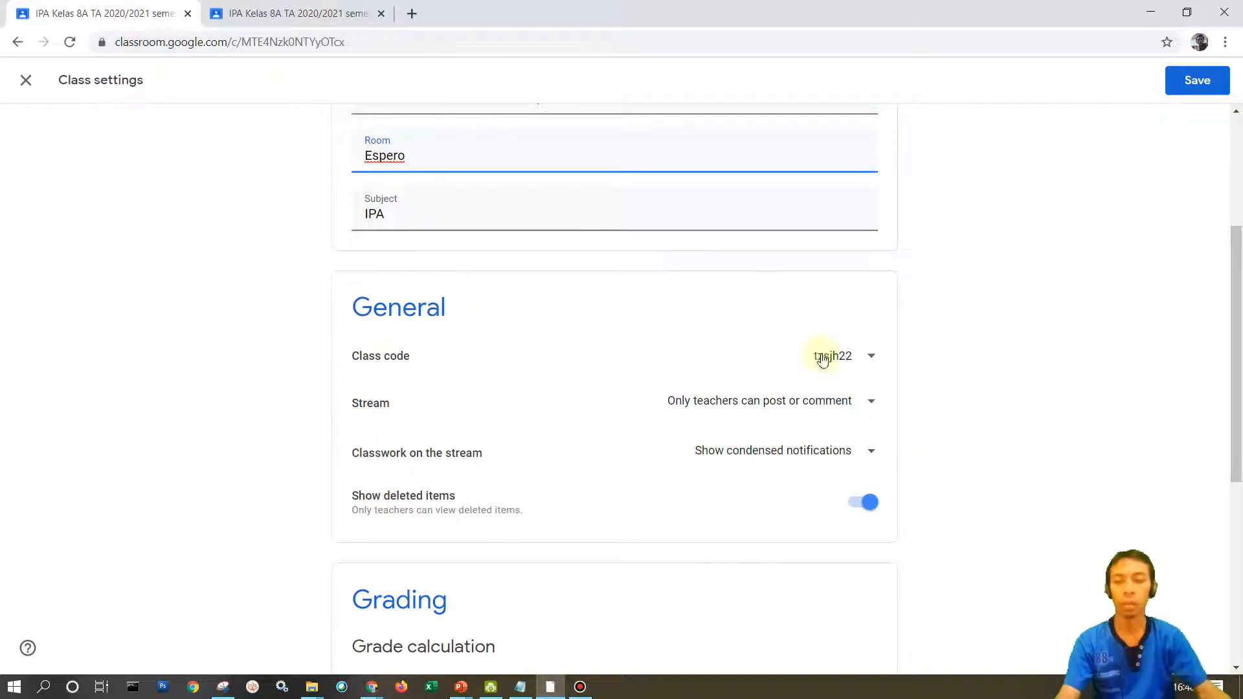
left_click(872, 358)
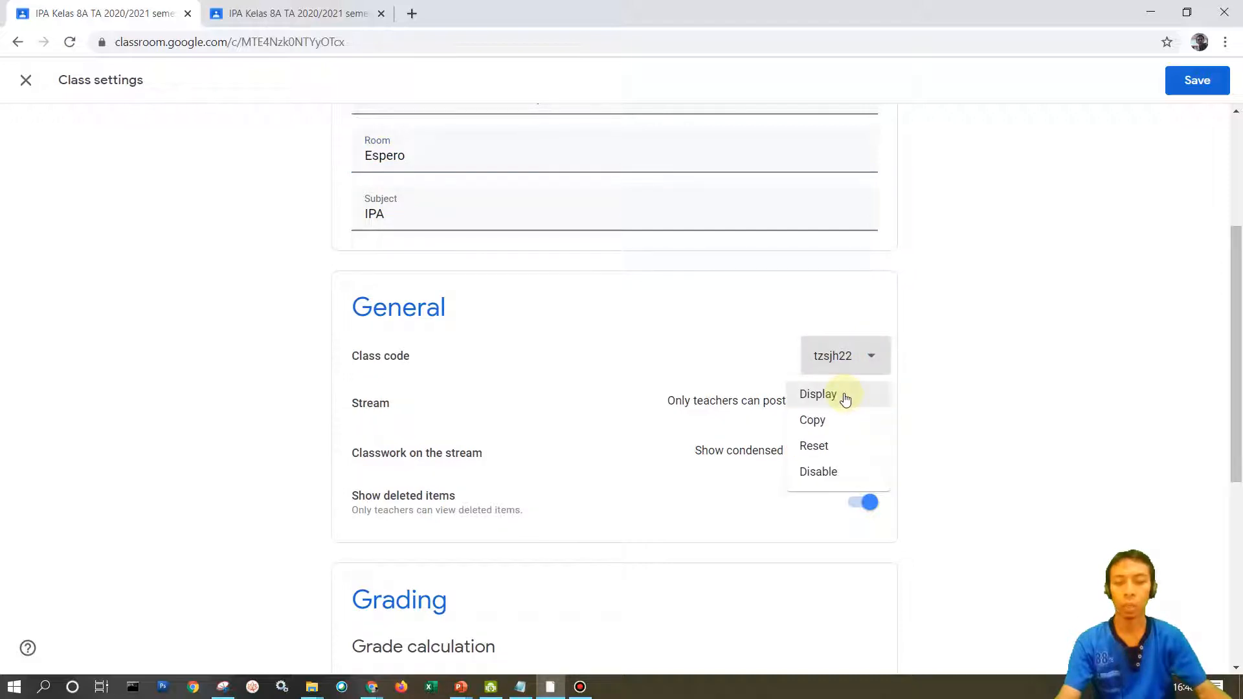
left_click(819, 395)
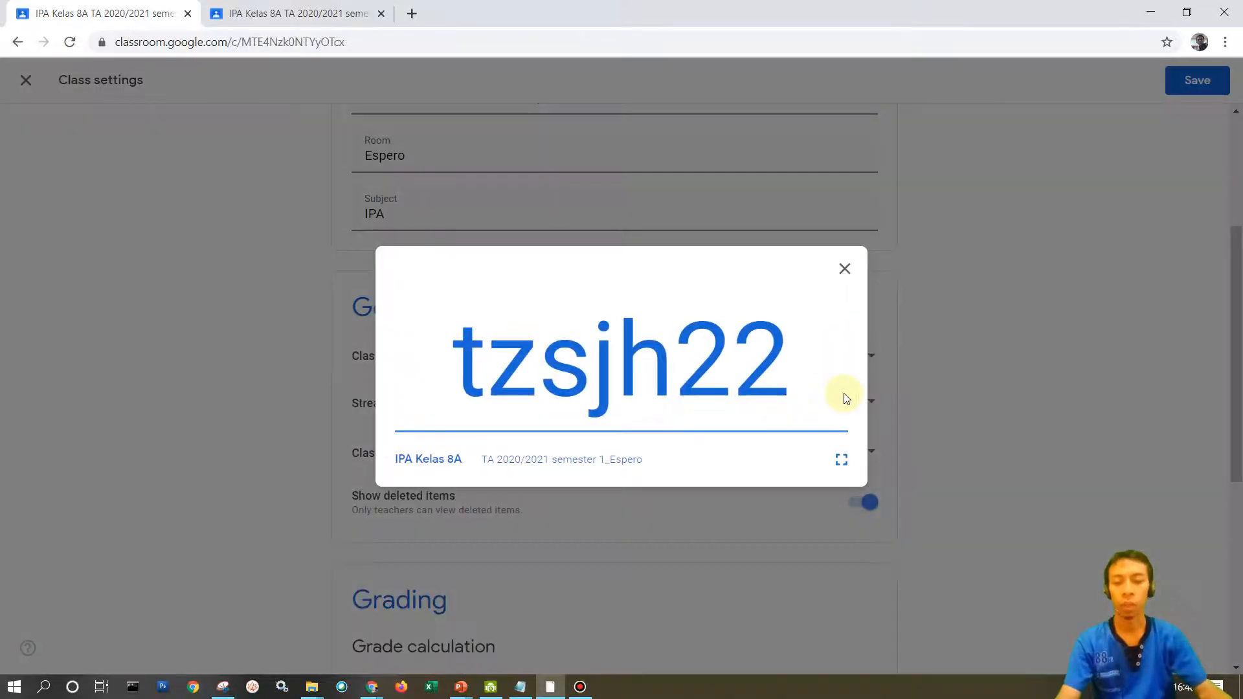
left_click(844, 270)
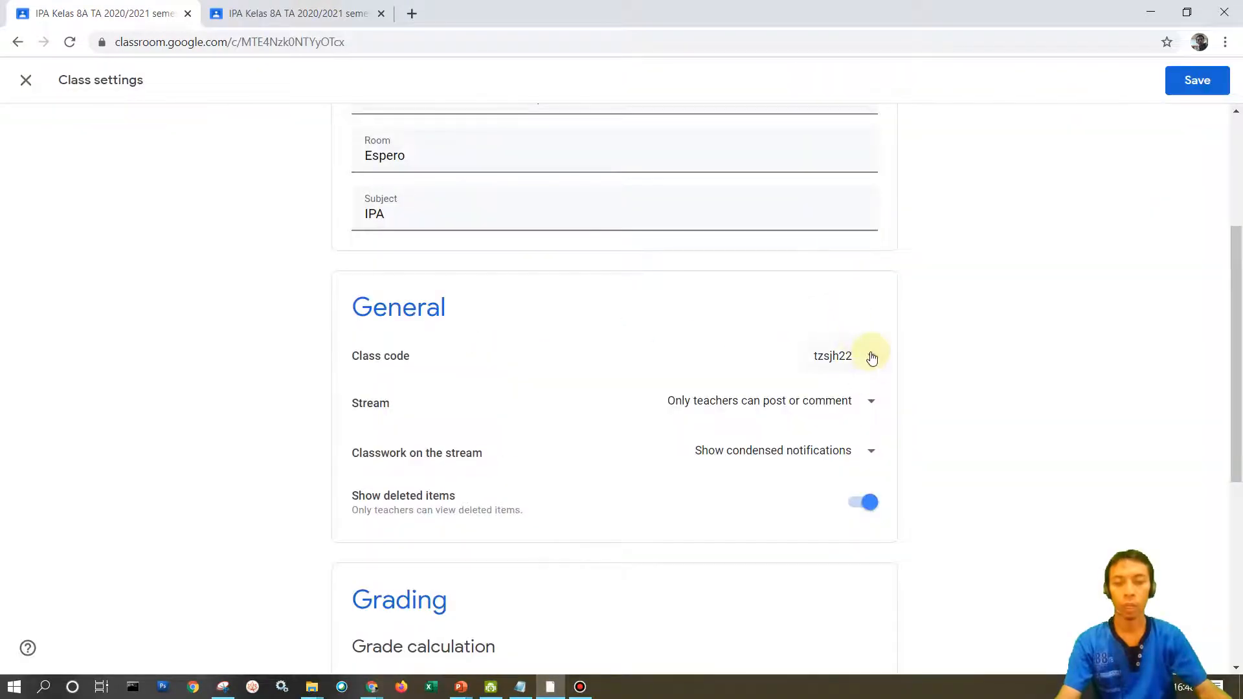
left_click(872, 357)
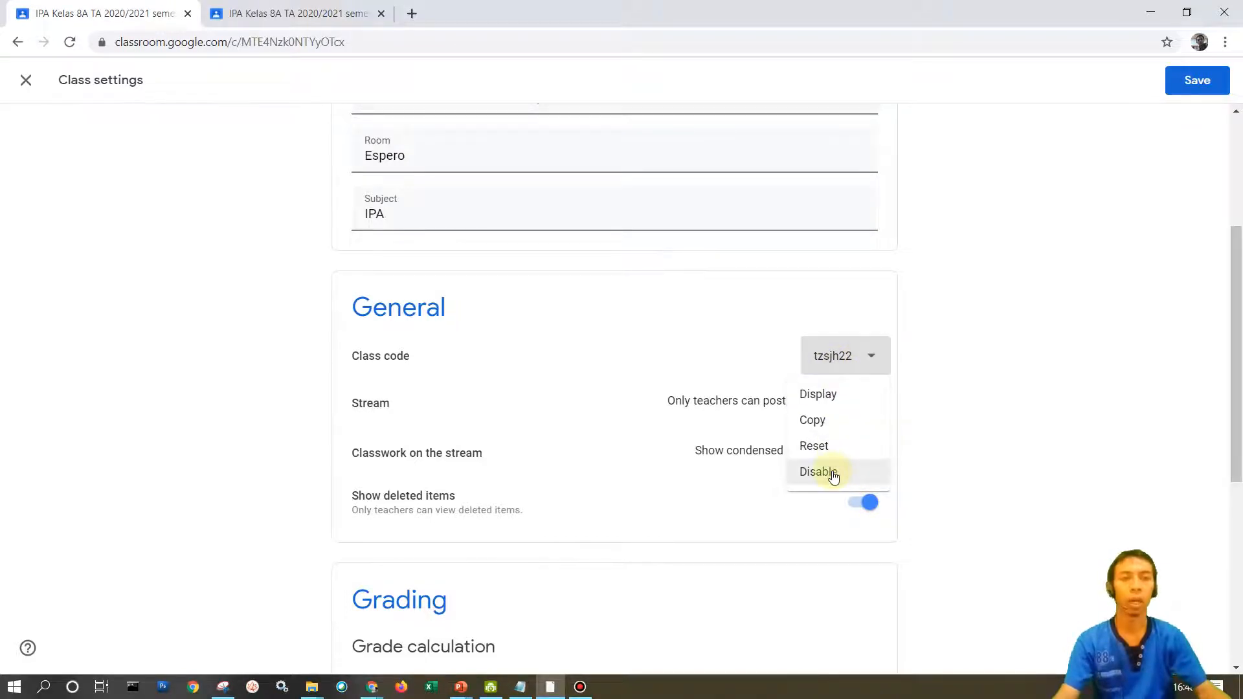
left_click(942, 405)
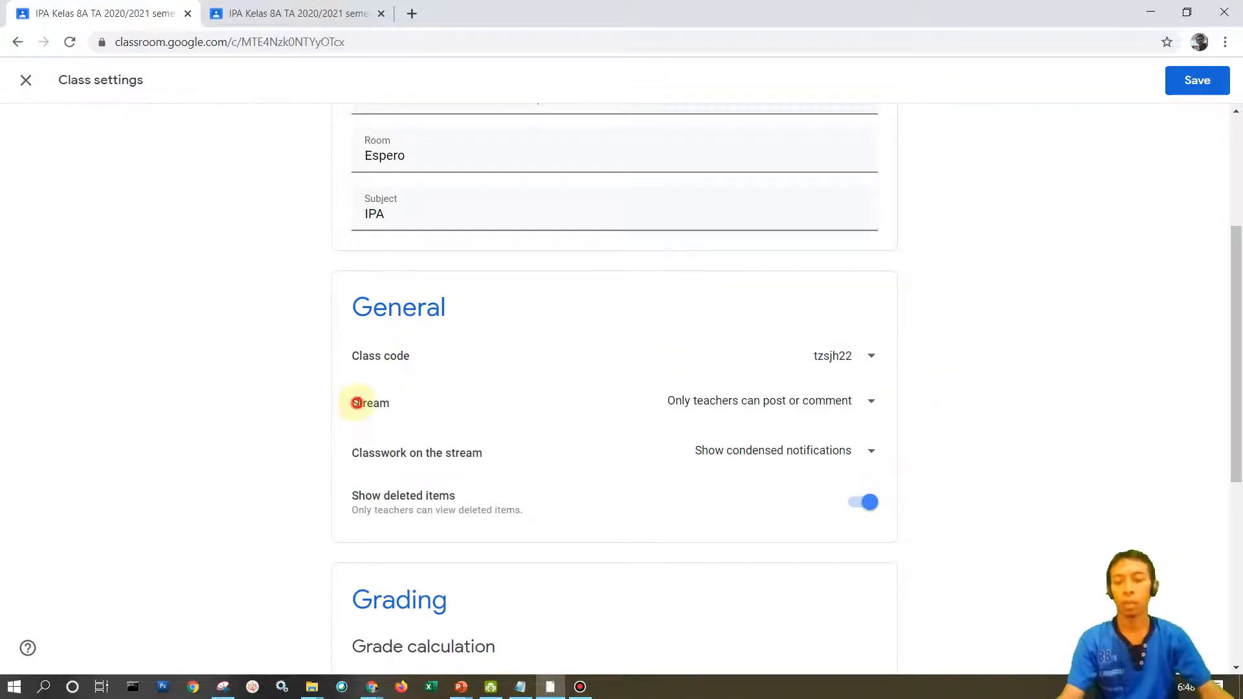
Review the Stream options for who can post and comment, keeping Only teachers can post or comment.
left_click_drag(357, 403, 401, 409)
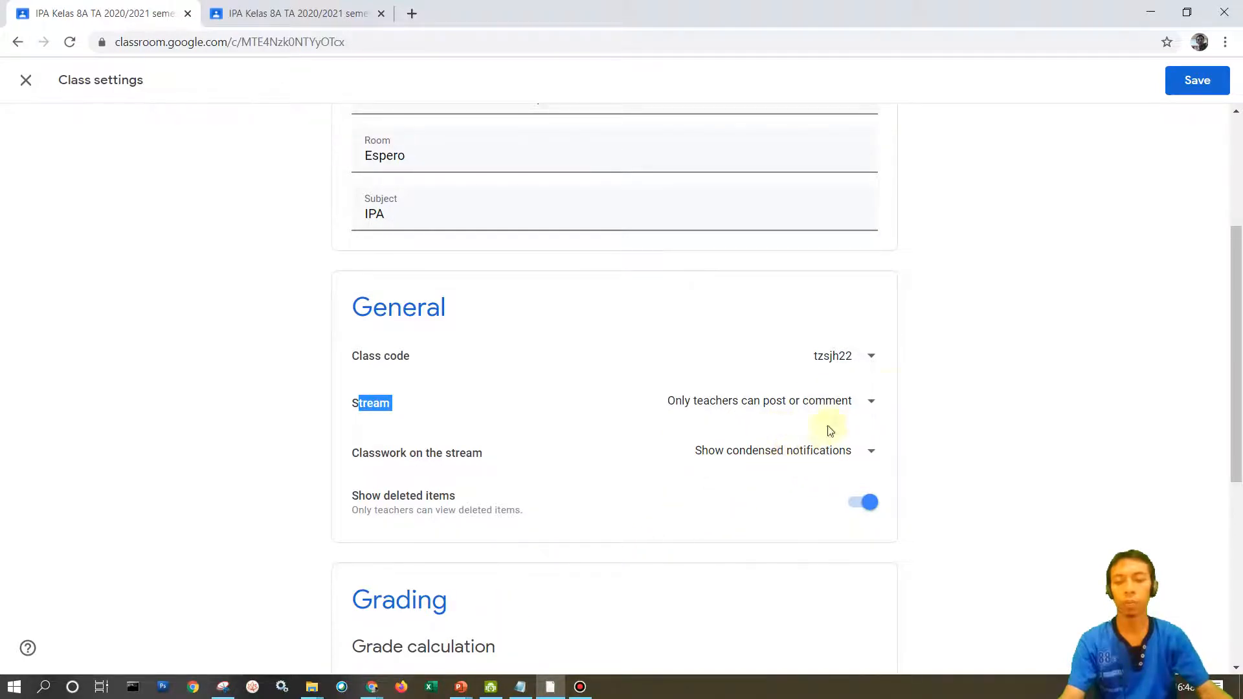
left_click(872, 403)
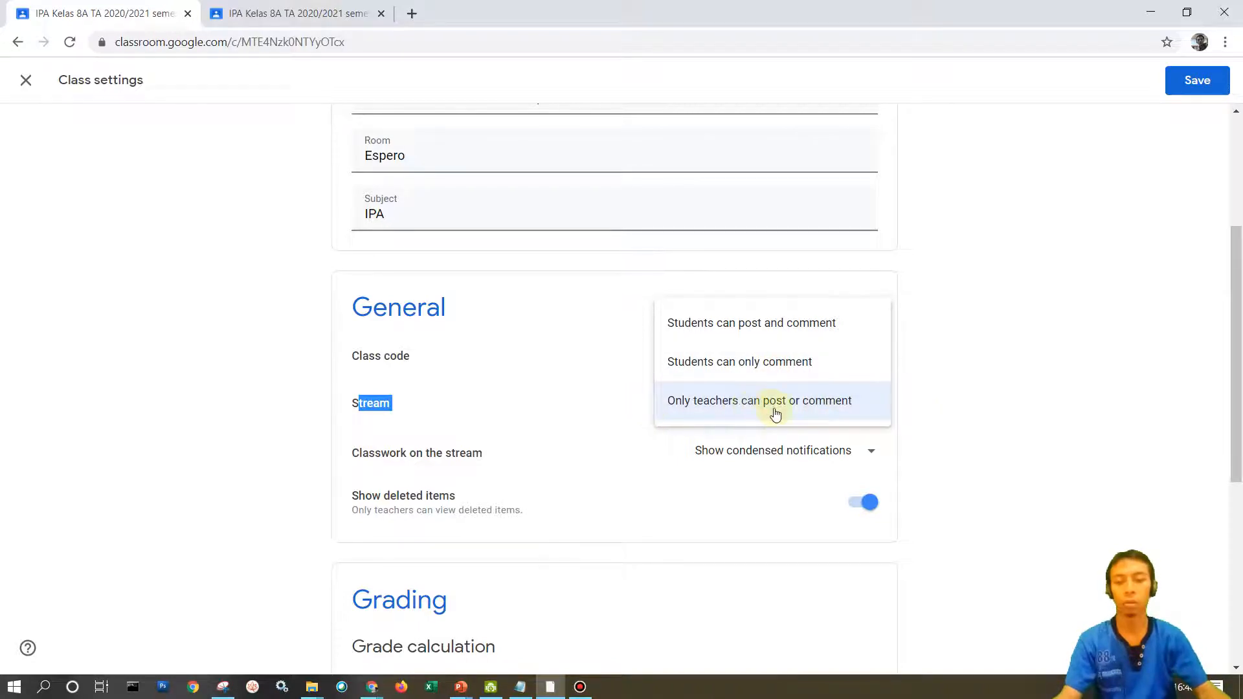
left_click(915, 402)
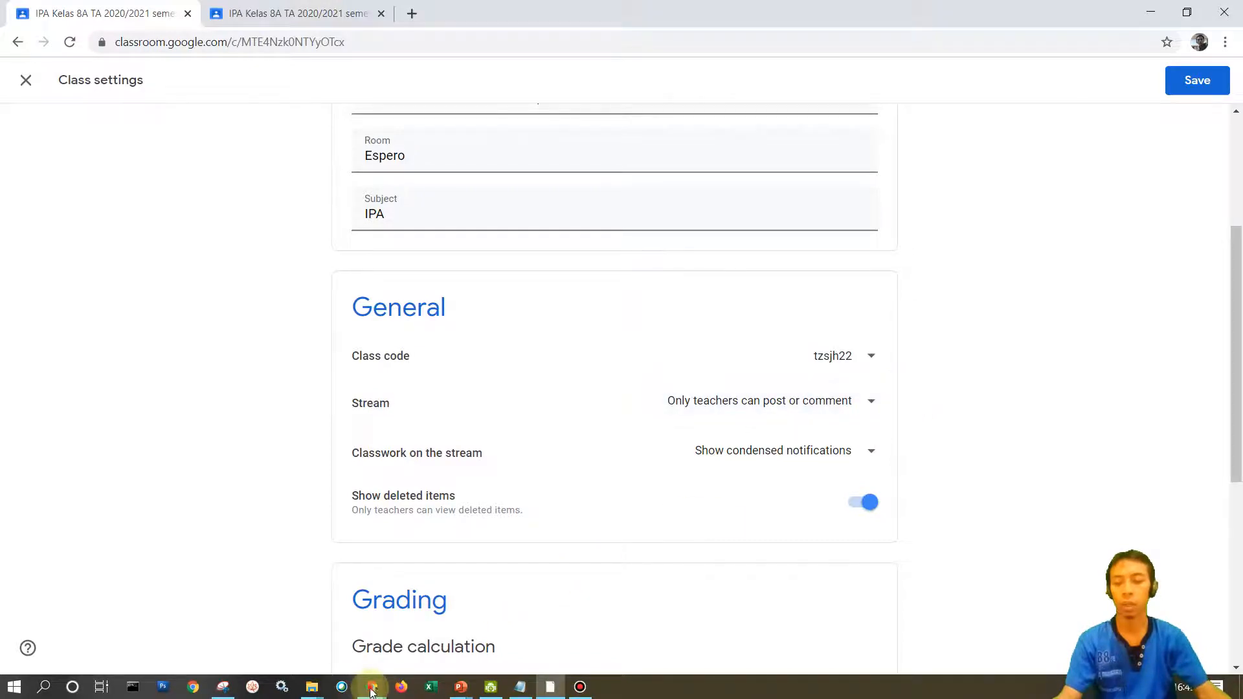
Switch to the Kelas 9A class window, view the class comment on the PAI KELAS IX BAB 1 assignment, and return to the IPA Kelas 8A settings.
mouse_move(372, 691)
left_click(425, 586)
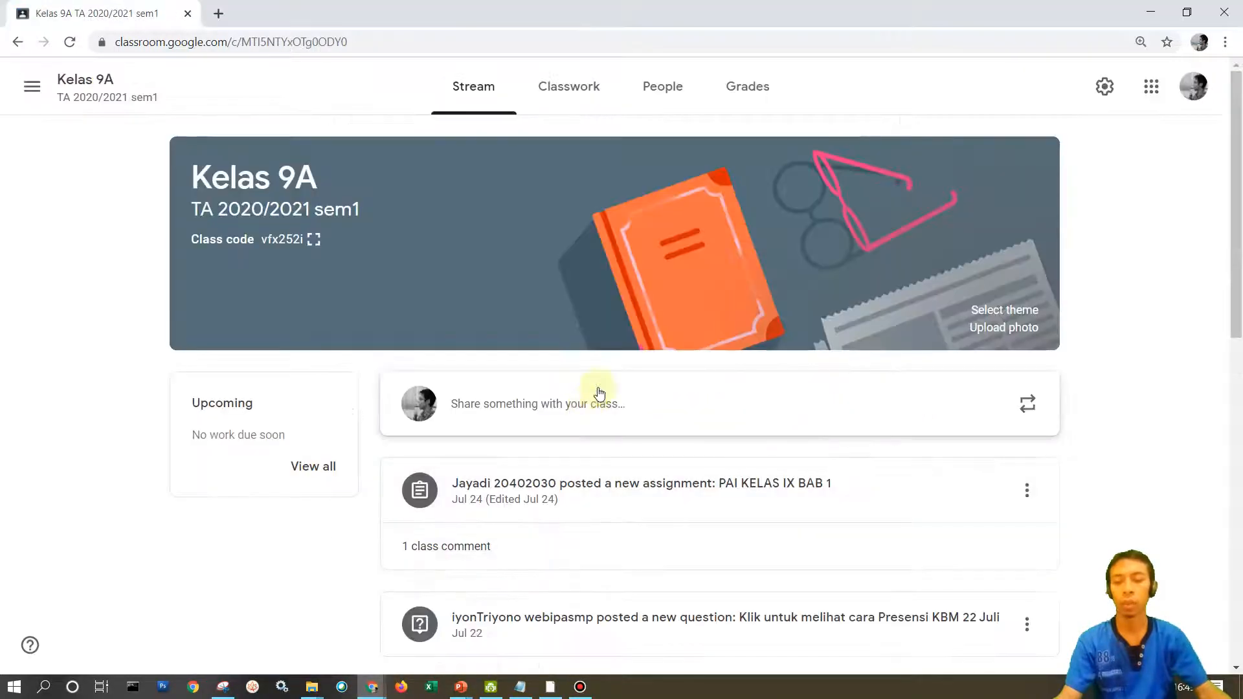
scroll(599, 393, "down", 3)
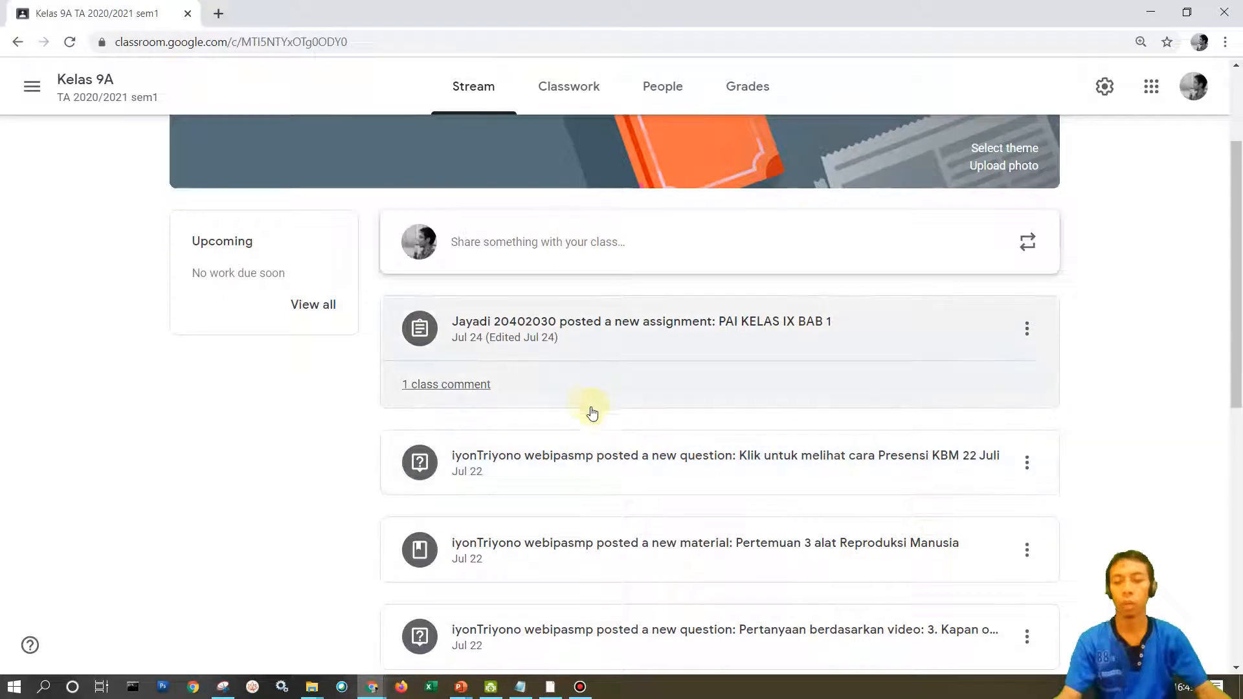
left_click(445, 383)
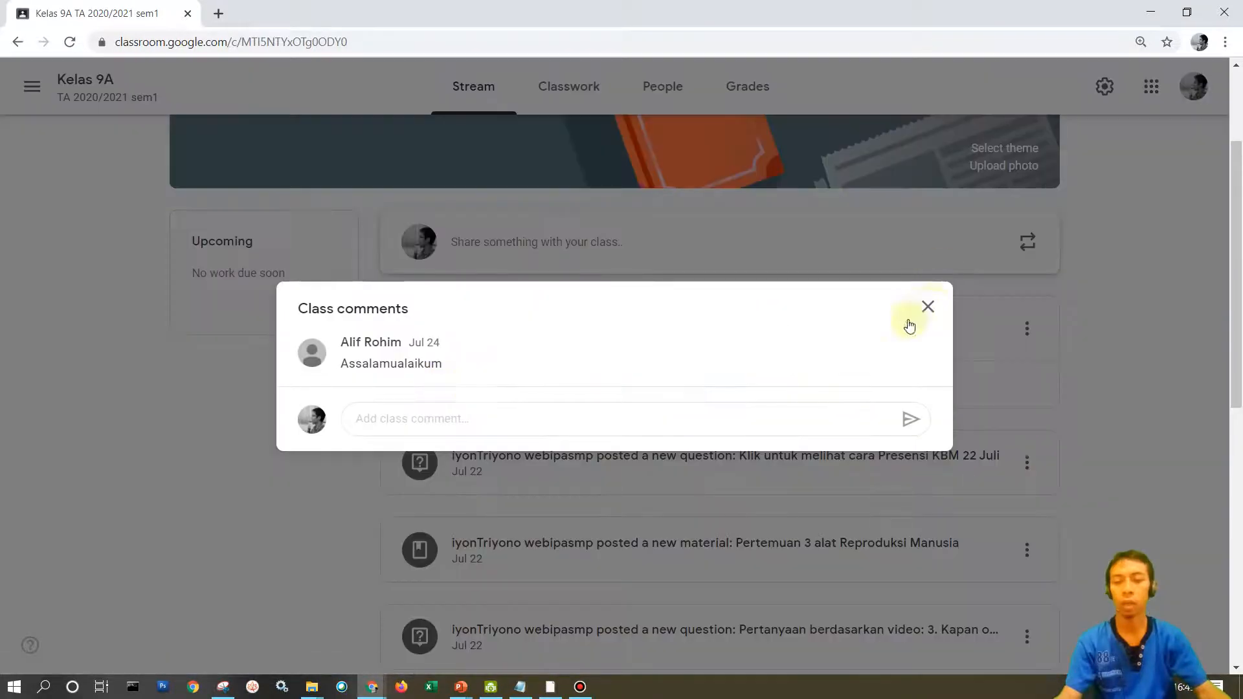
left_click(927, 307)
scroll(825, 404, "down", 2)
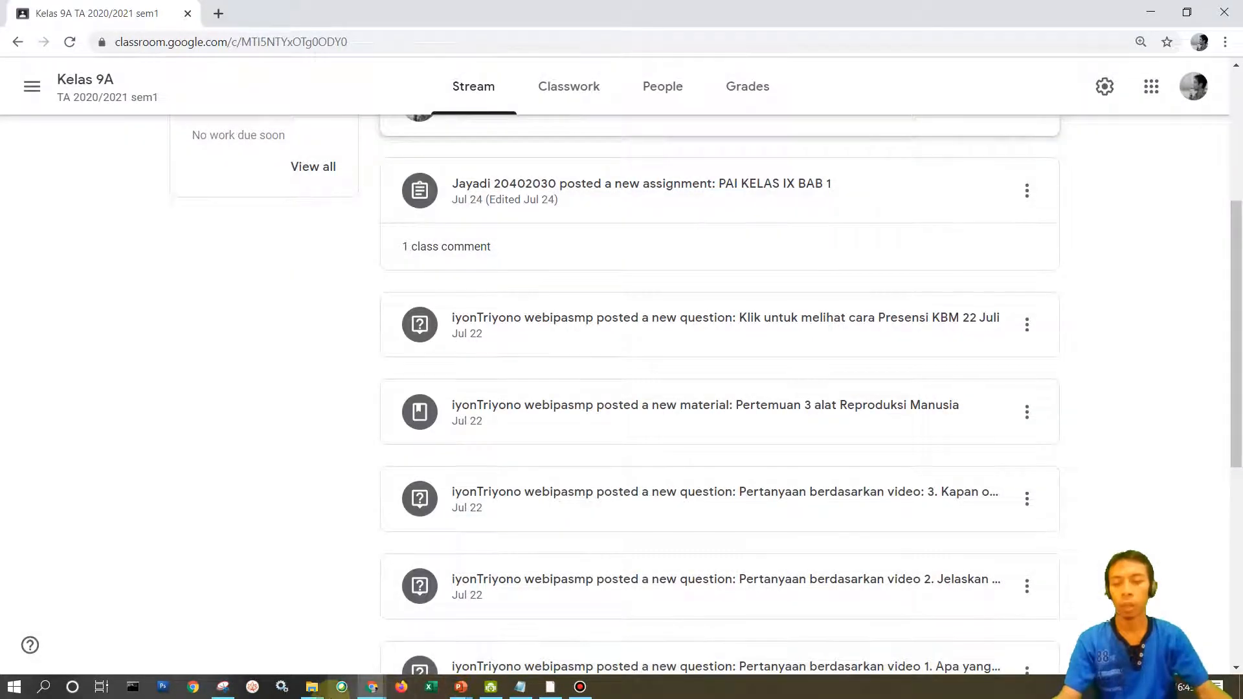
left_click(372, 686)
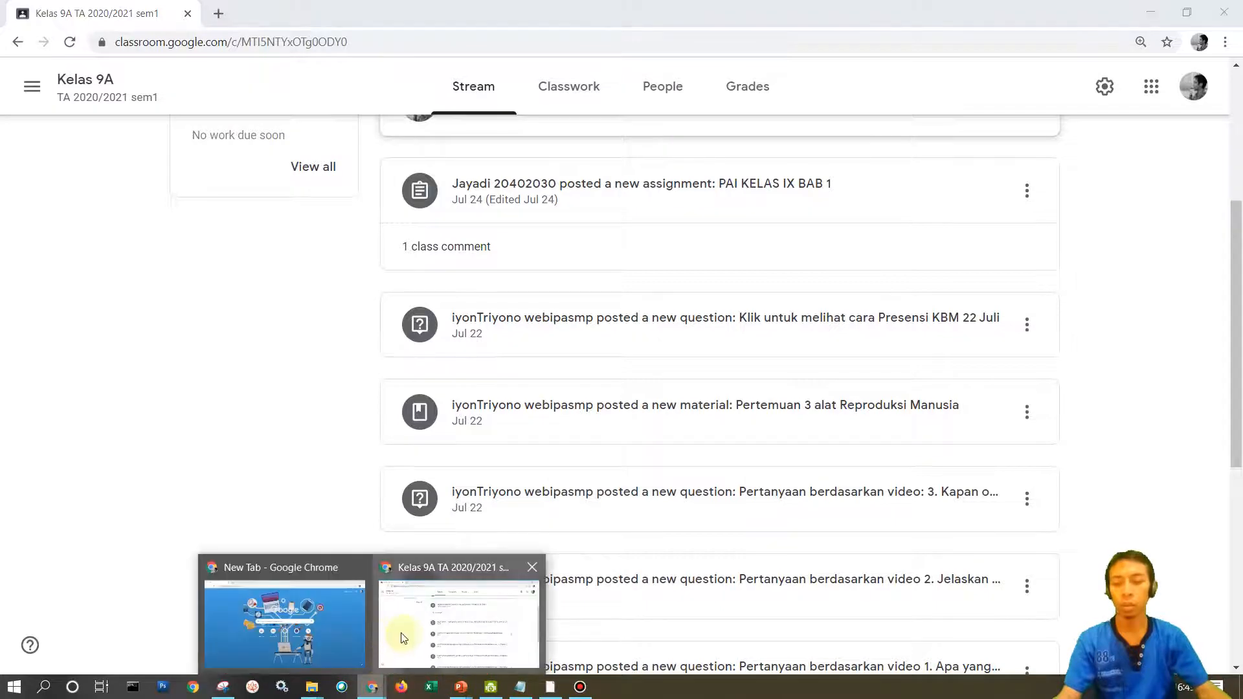
left_click(422, 624)
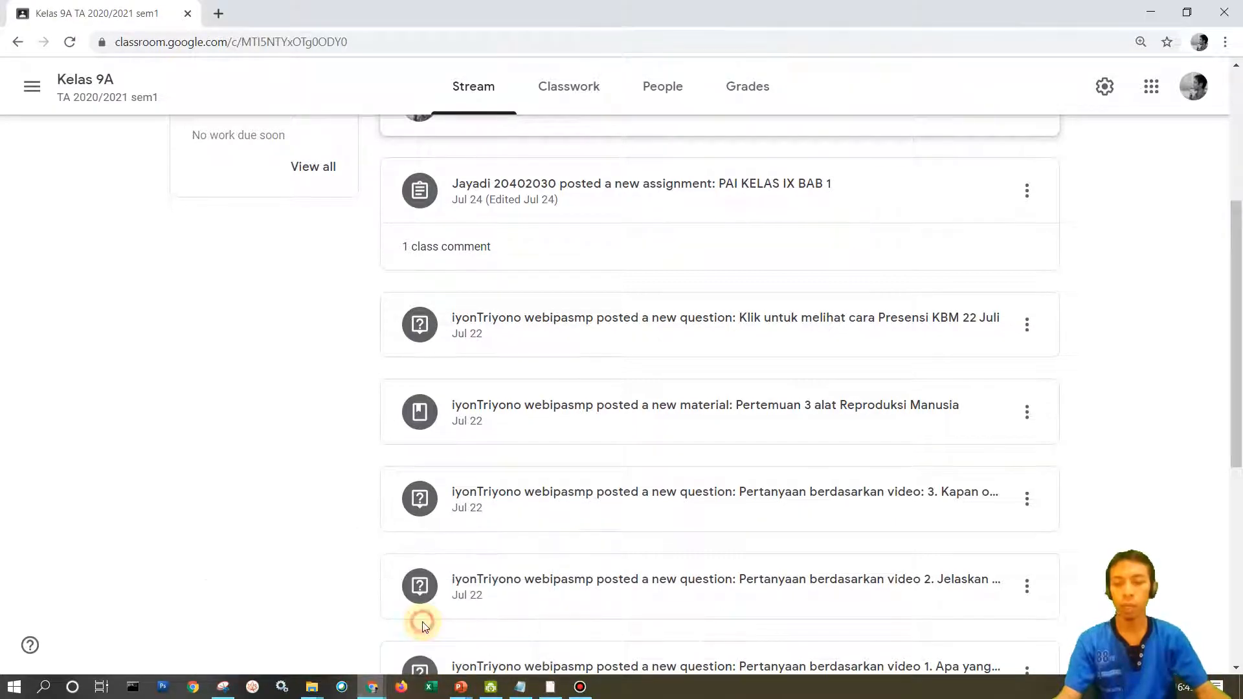
key("alt+Tab")
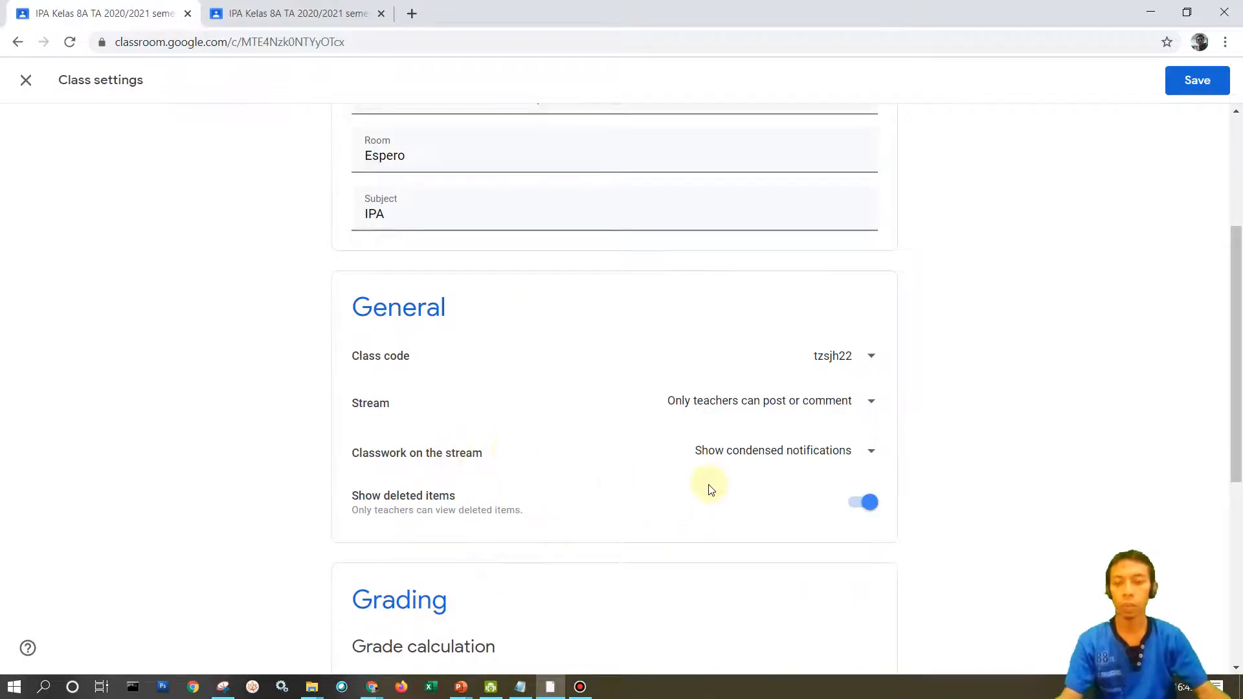
Choose Show condensed notifications for Classwork on the stream.
left_click(870, 453)
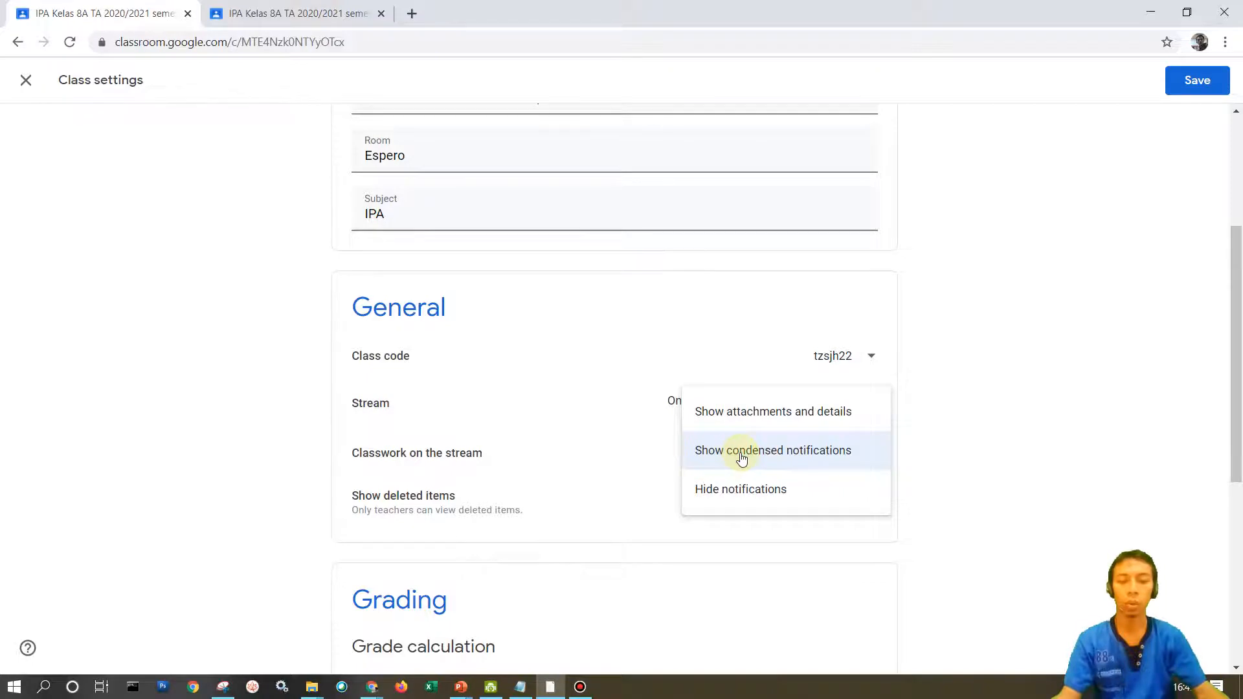
left_click(785, 453)
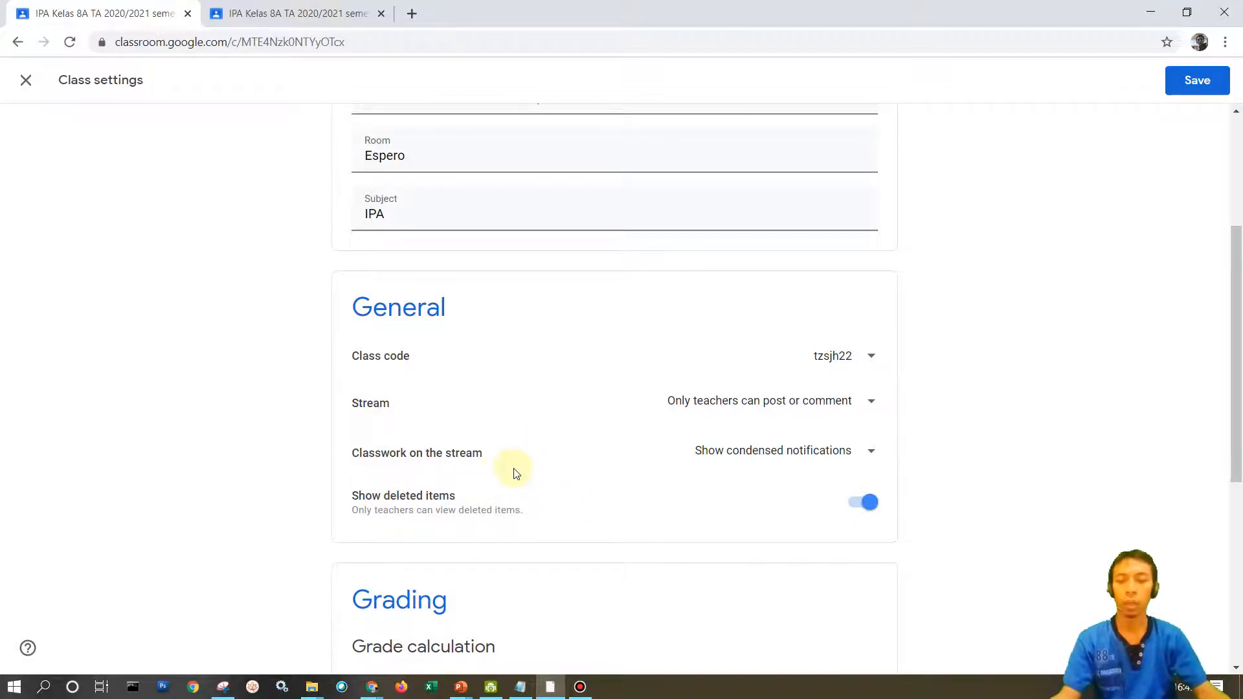
Turn Show deleted items off and back on.
scroll(517, 479, "down", 1)
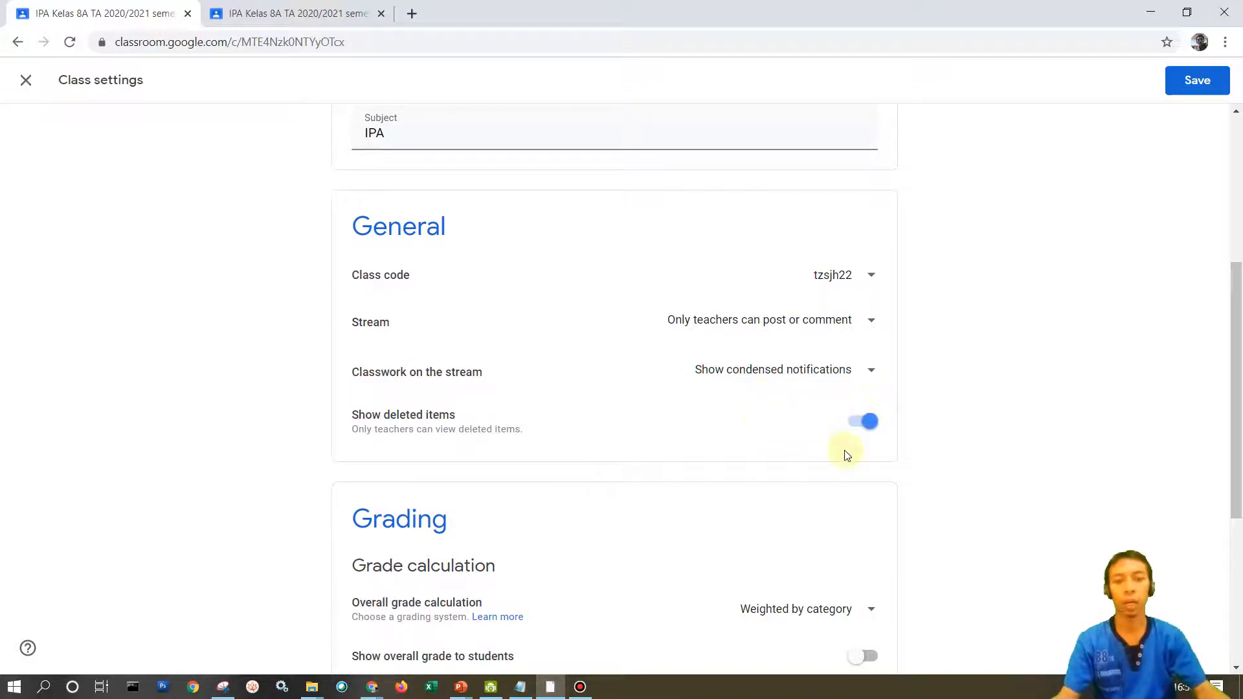
left_click(874, 431)
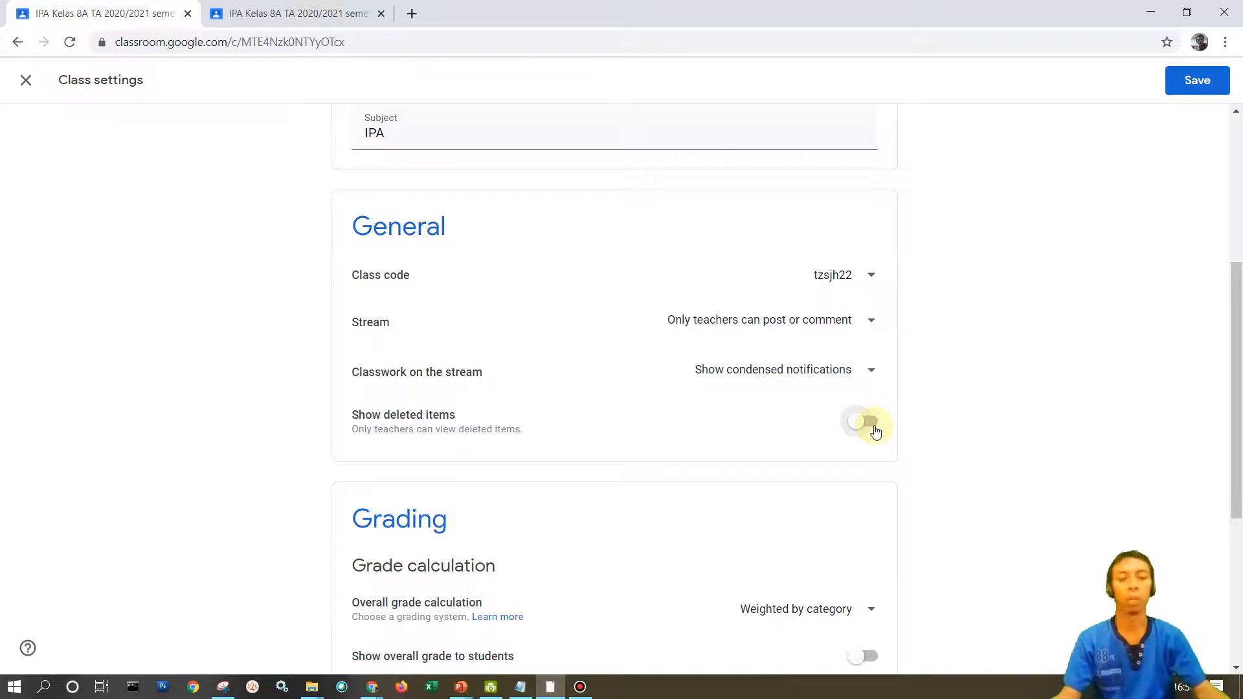
left_click(874, 424)
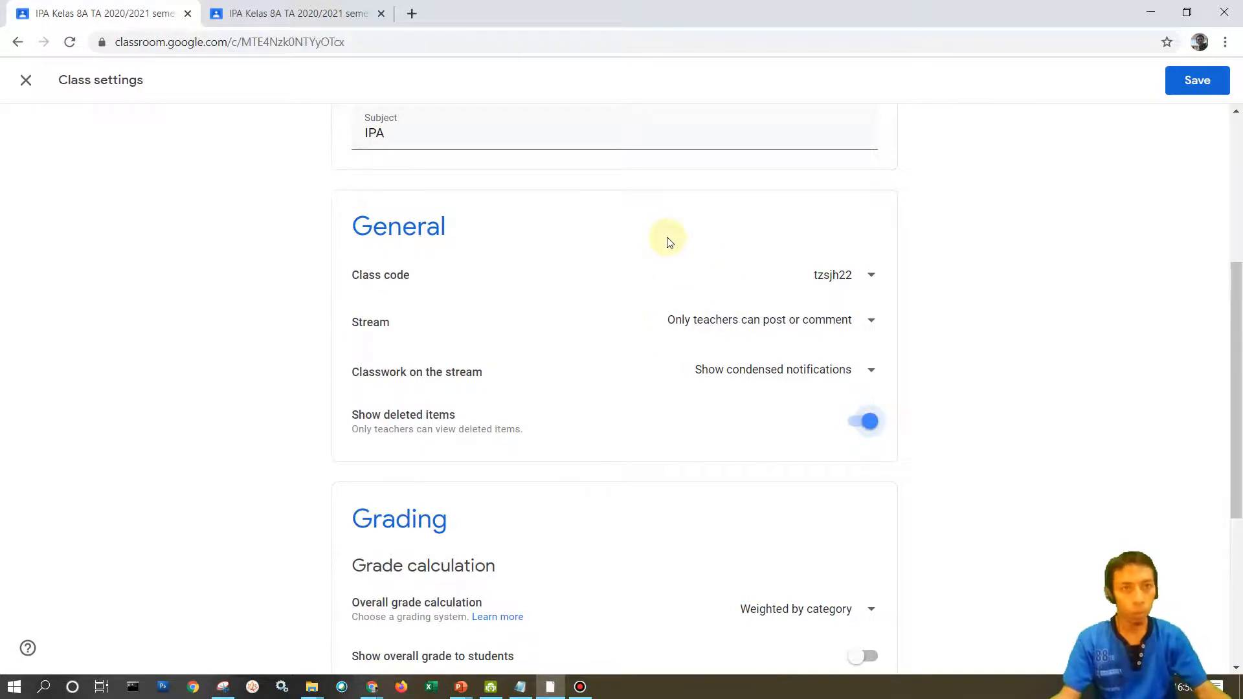
Delete the UH, PTS and PAT grade categories from the Grading settings.
scroll(703, 252, "down", 1)
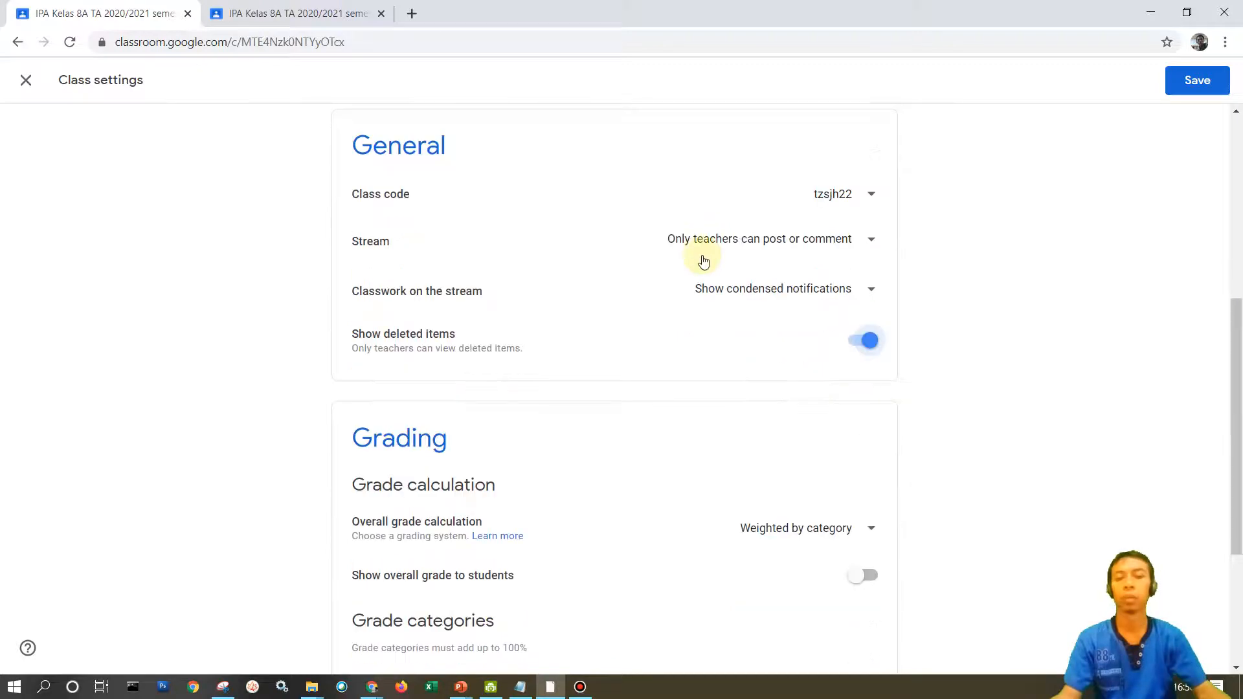
scroll(706, 266, "down", 3)
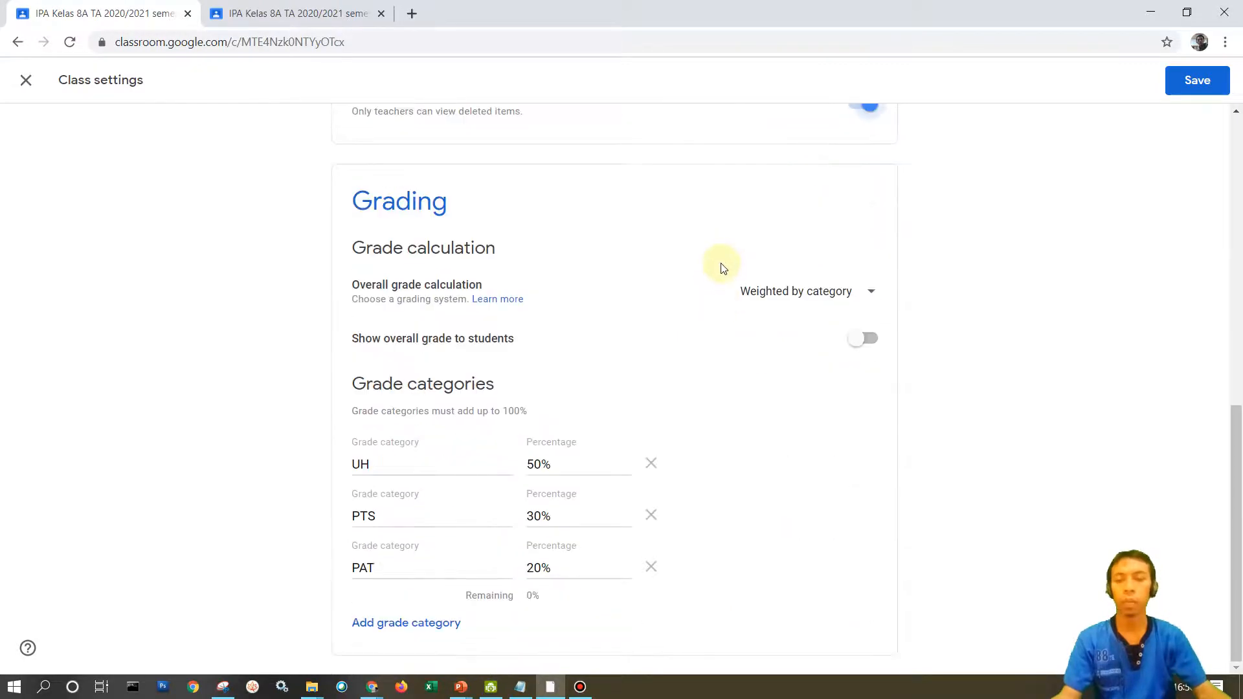
left_click(651, 463)
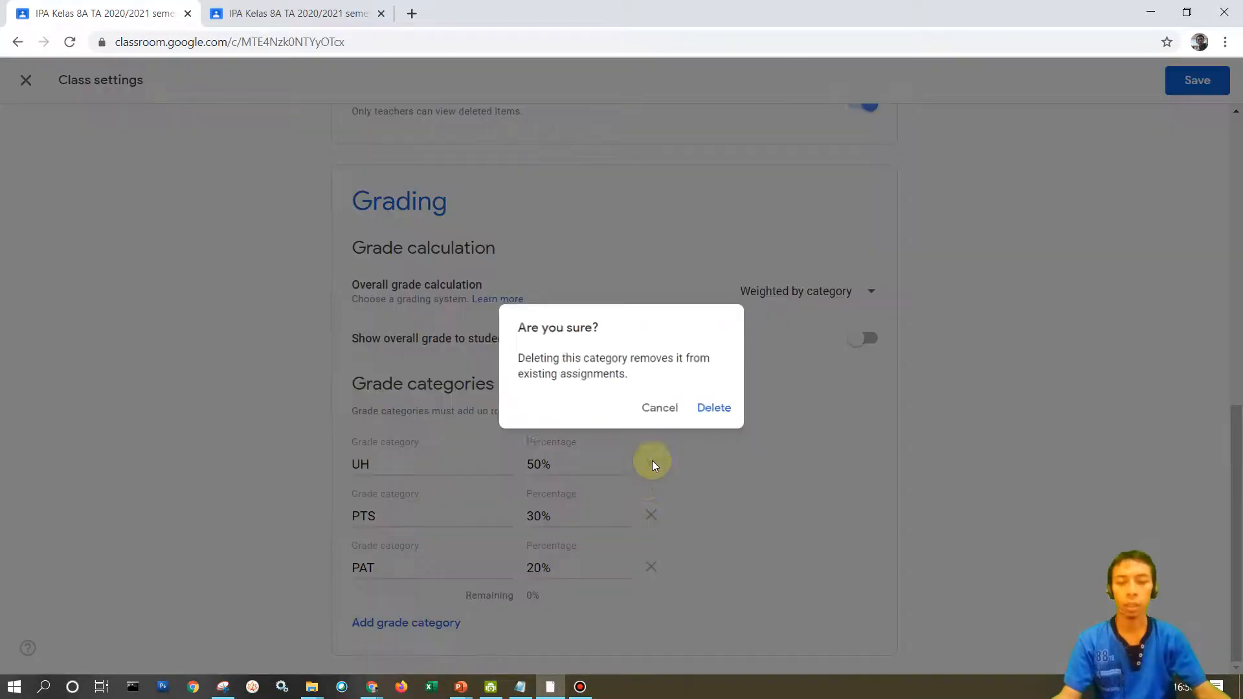
left_click(714, 409)
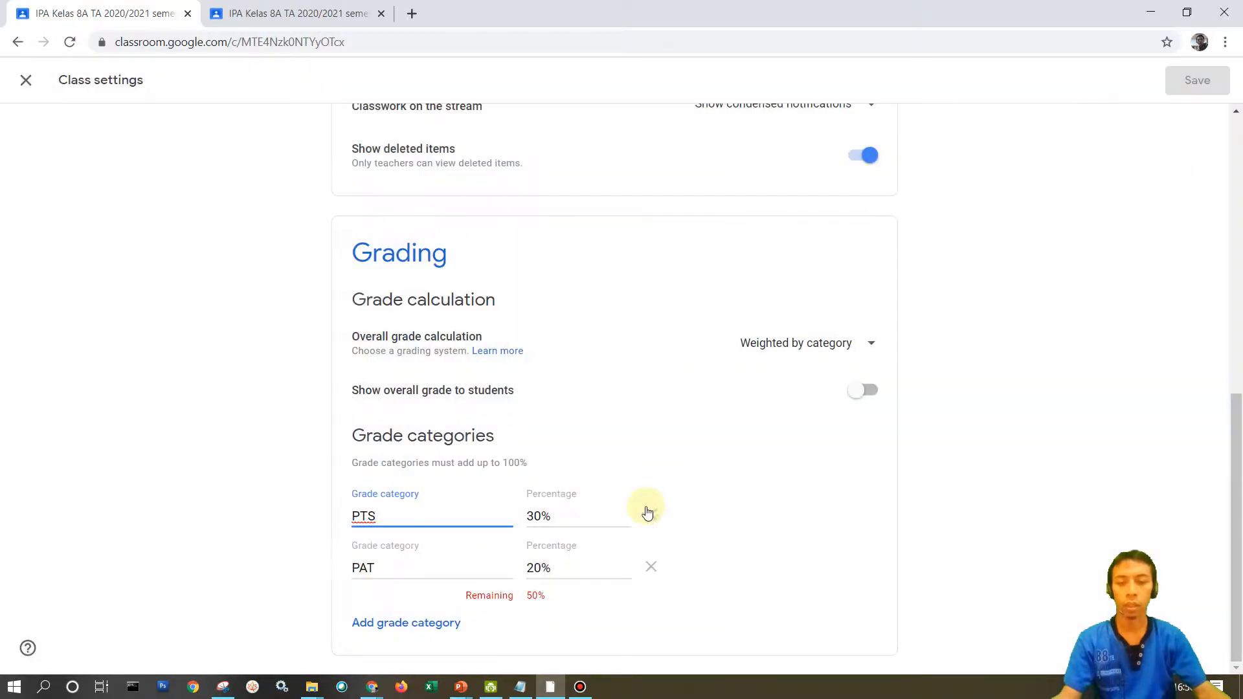
left_click(651, 523)
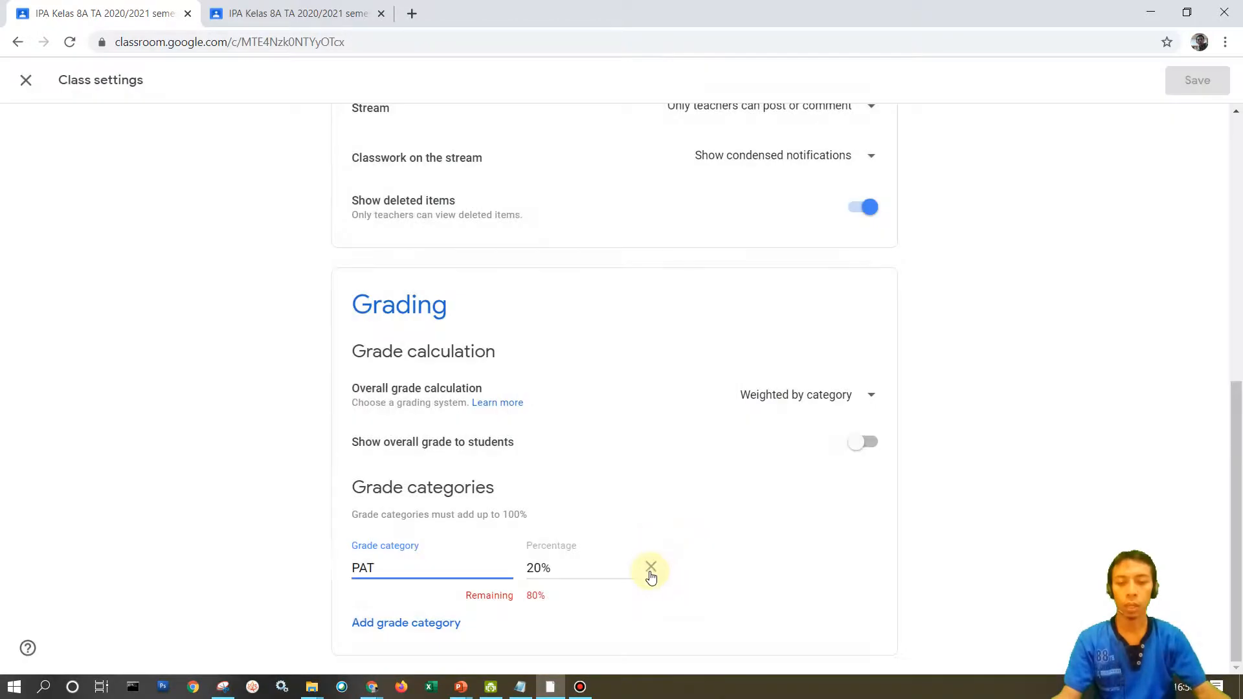
left_click(650, 567)
left_click(709, 406)
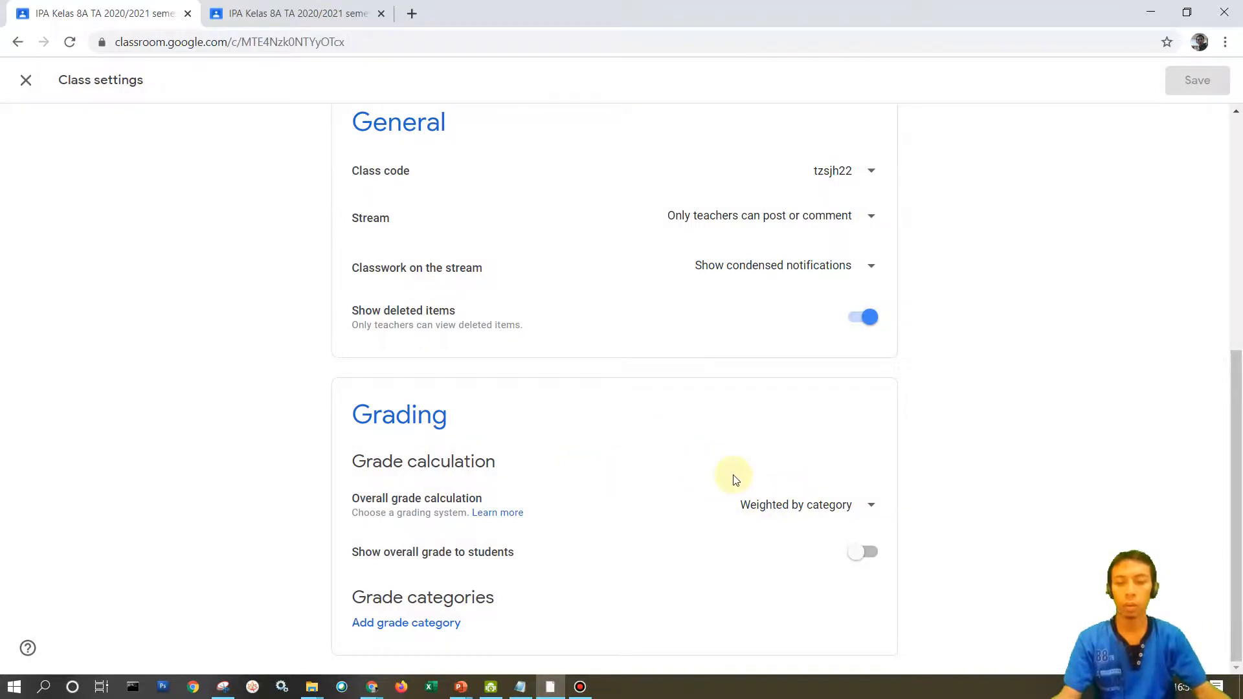
Try No overall grade and Total points as the overall grade calculation, and set it back to Weighted by category.
left_click(867, 512)
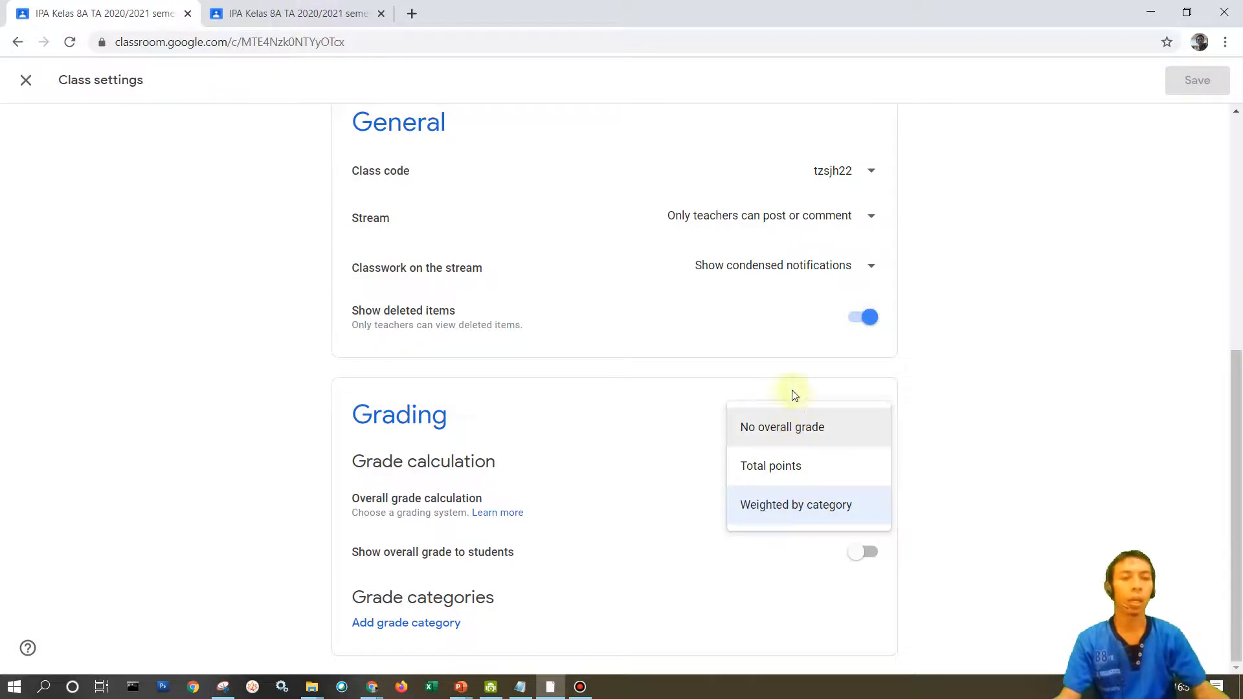
left_click(775, 429)
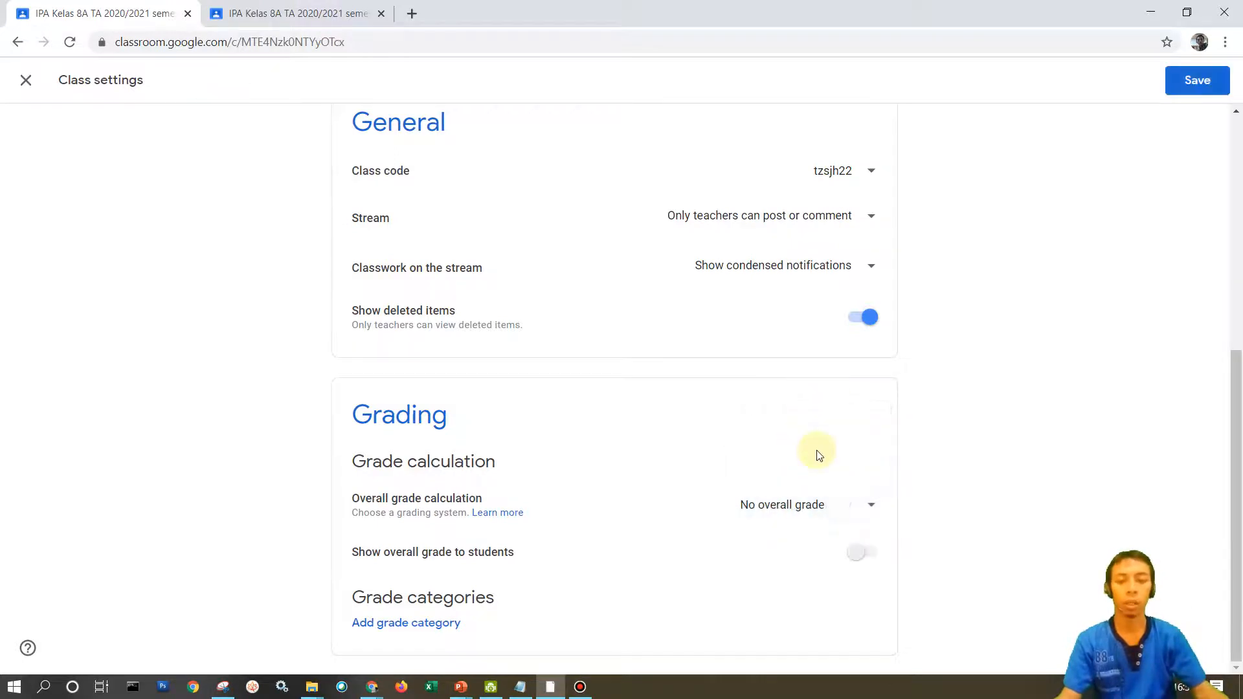
left_click(871, 508)
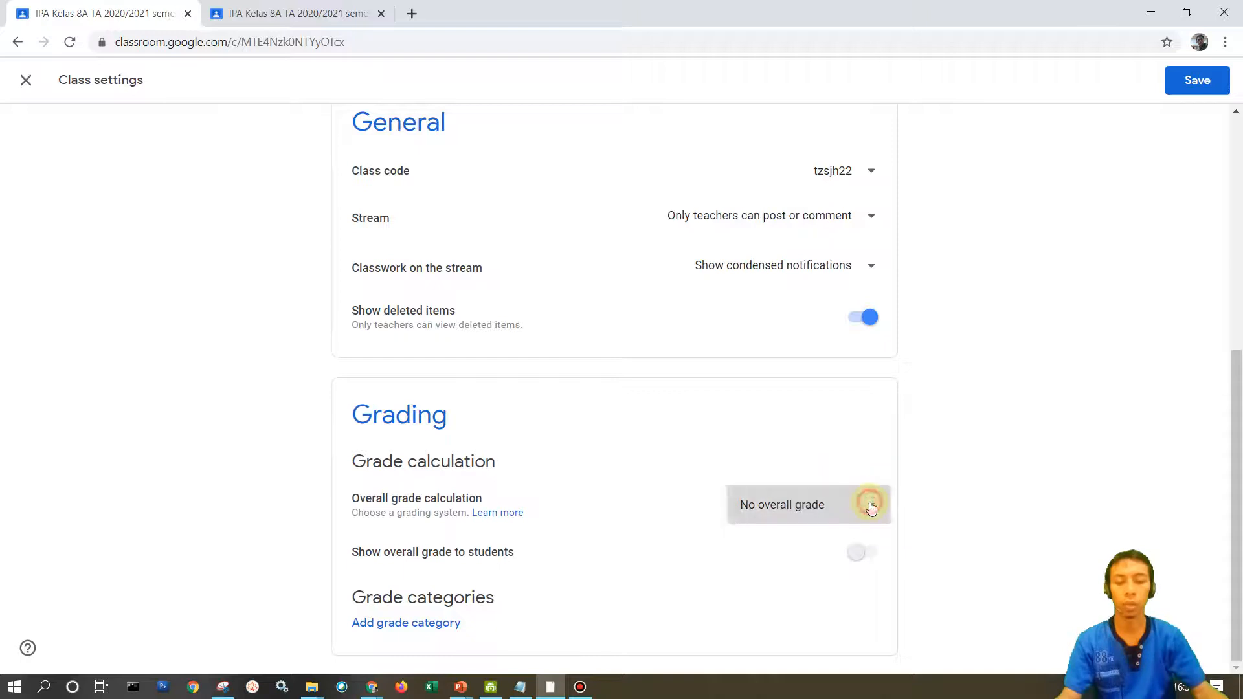
left_click(816, 546)
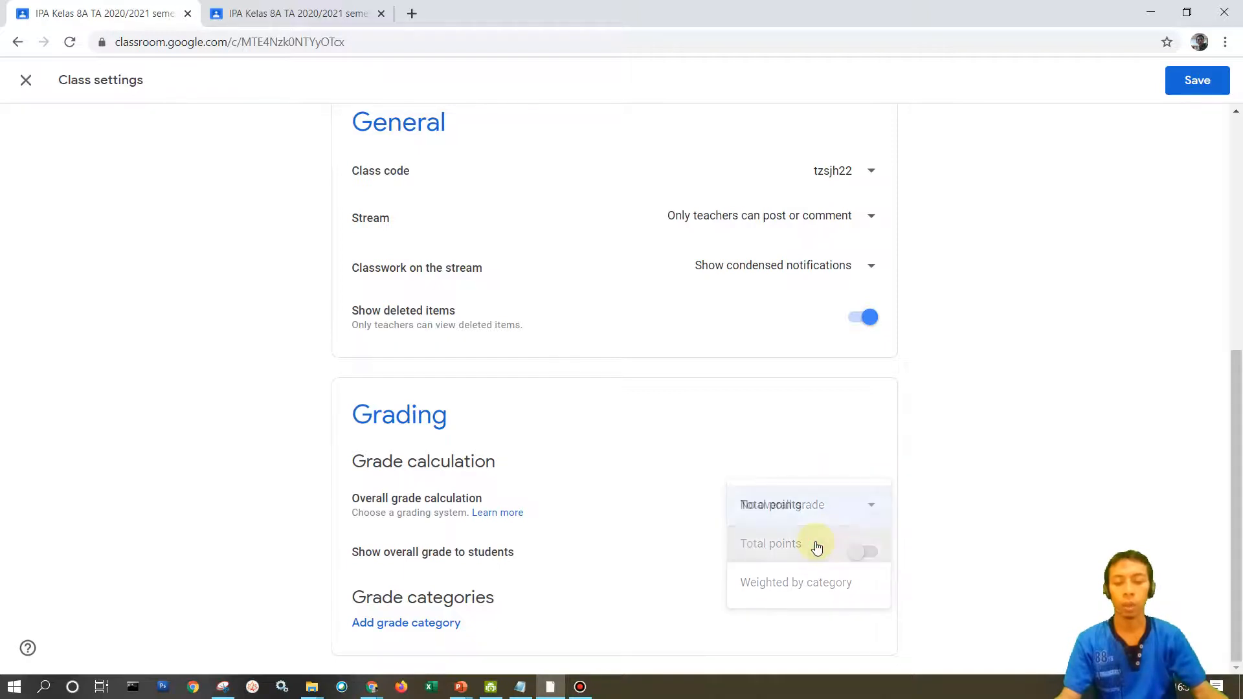
left_click(871, 503)
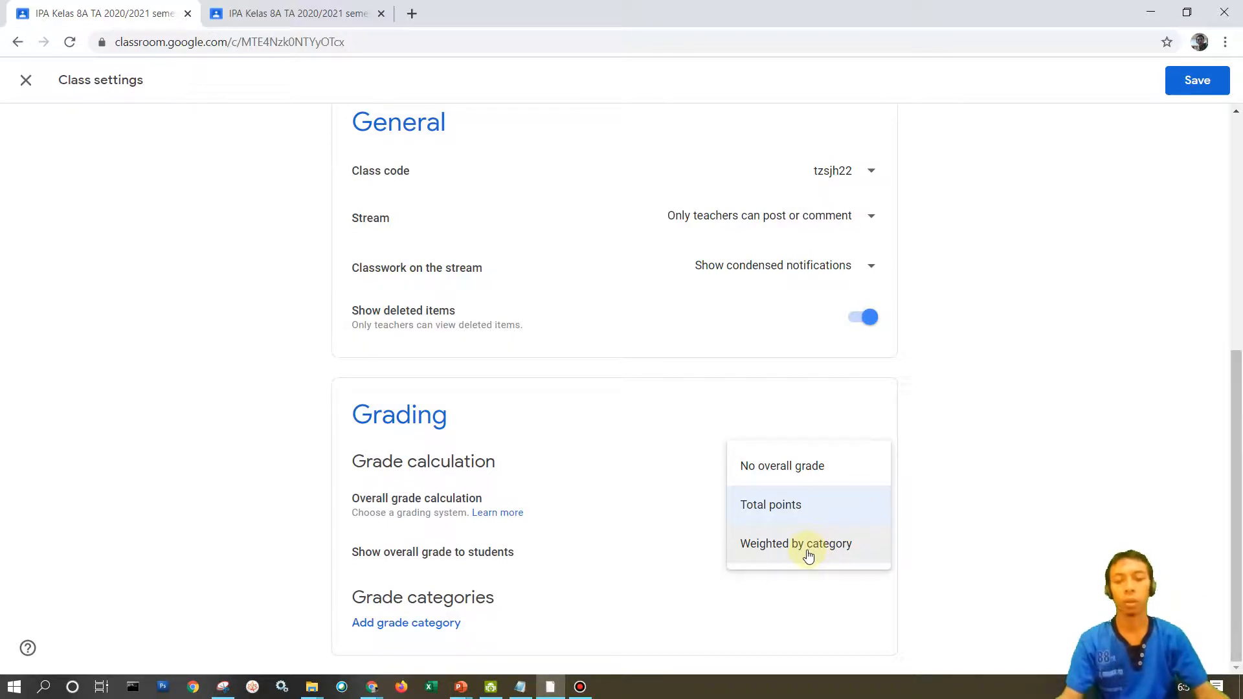
left_click(809, 556)
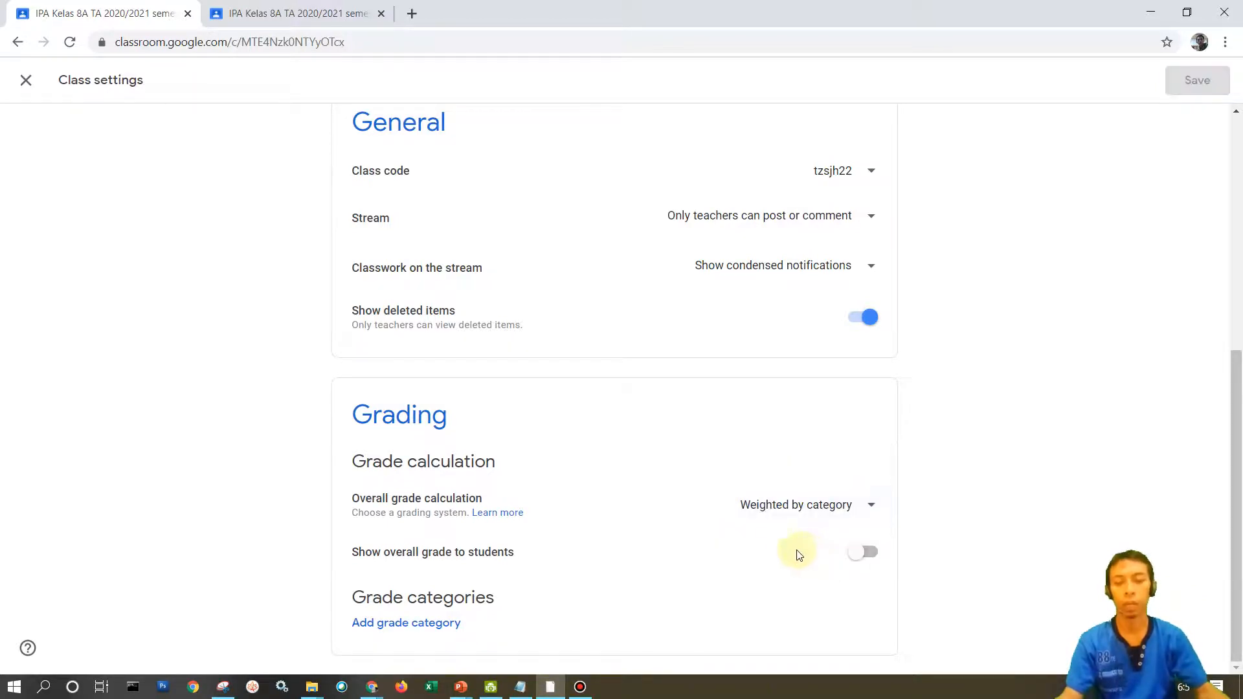
Add a grade category named UH with a percentage of 50%.
left_click(401, 625)
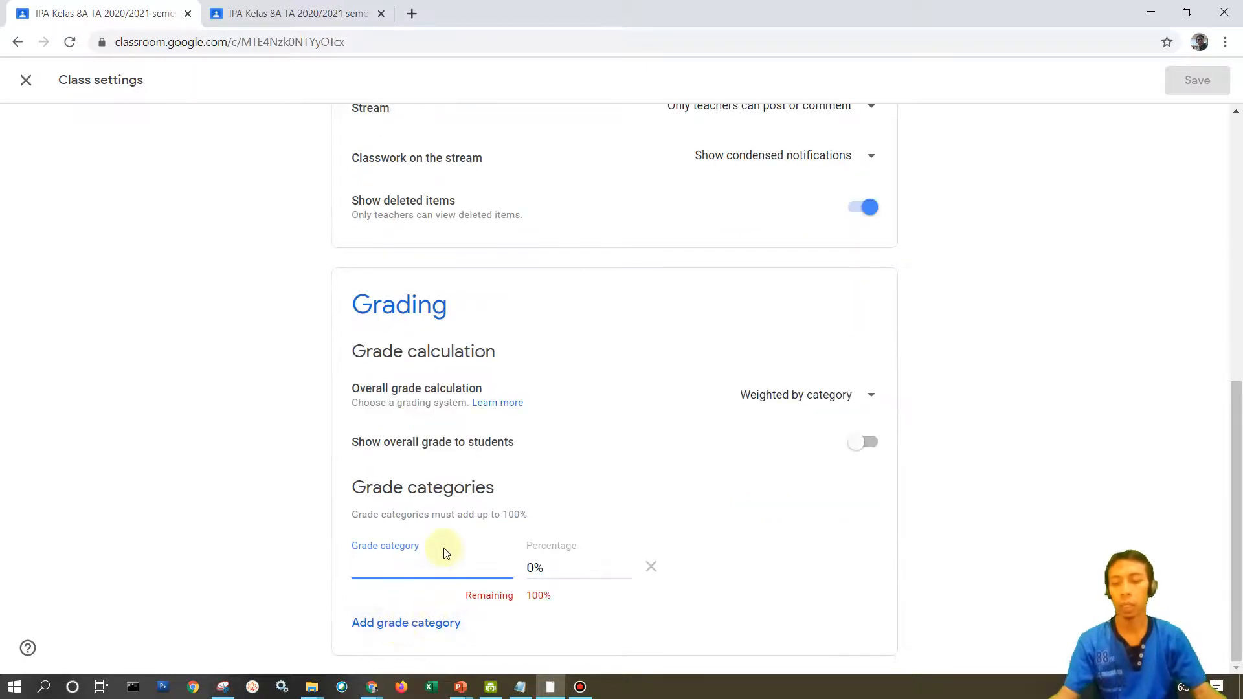
type("UH")
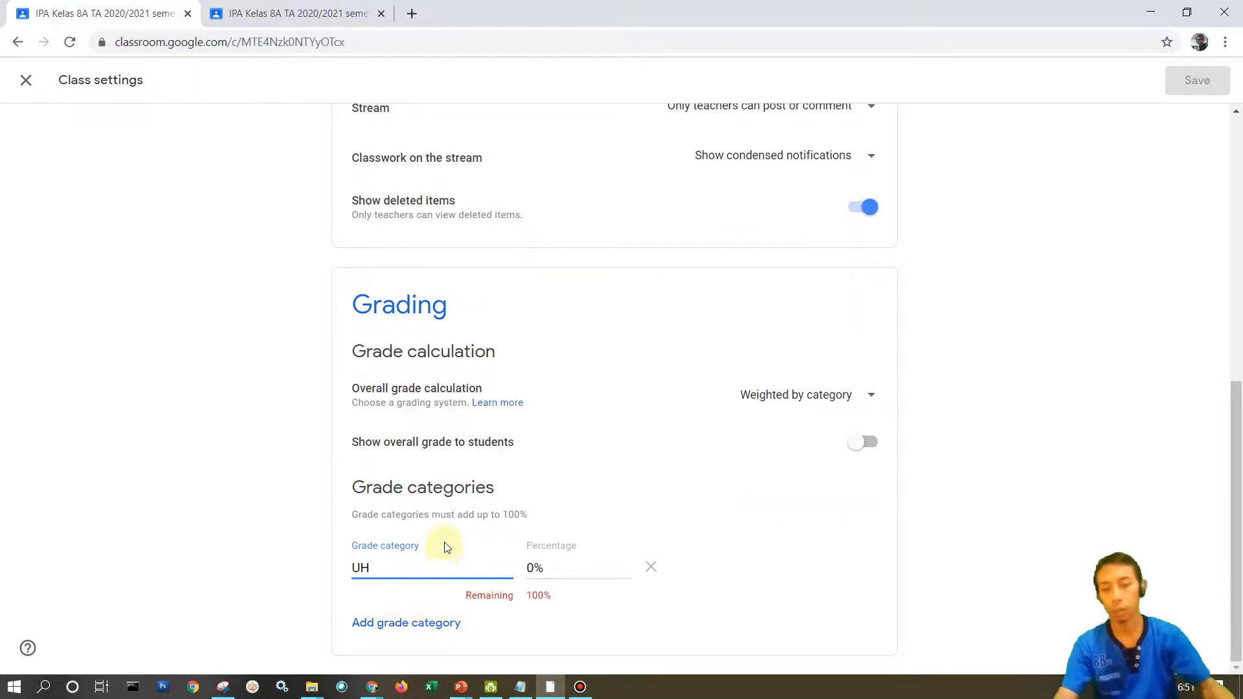
left_click(533, 563)
type("5")
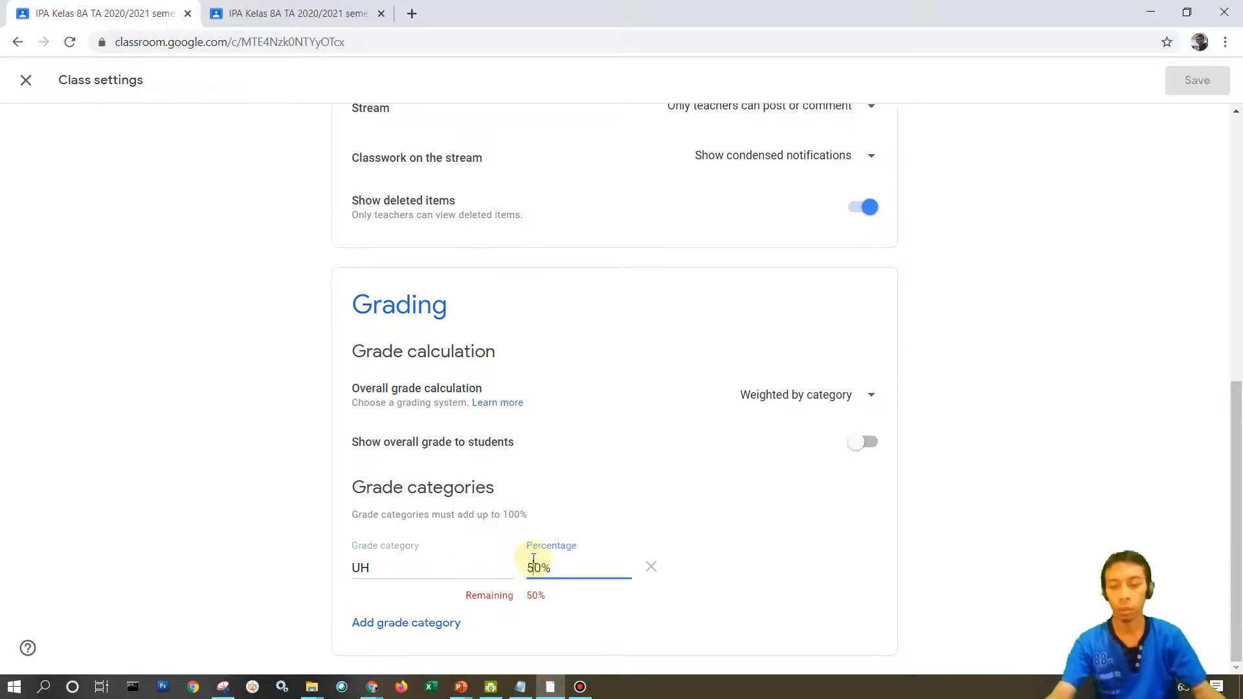
Add the grade categories PTS at 30% and PAT at 20%.
left_click(414, 622)
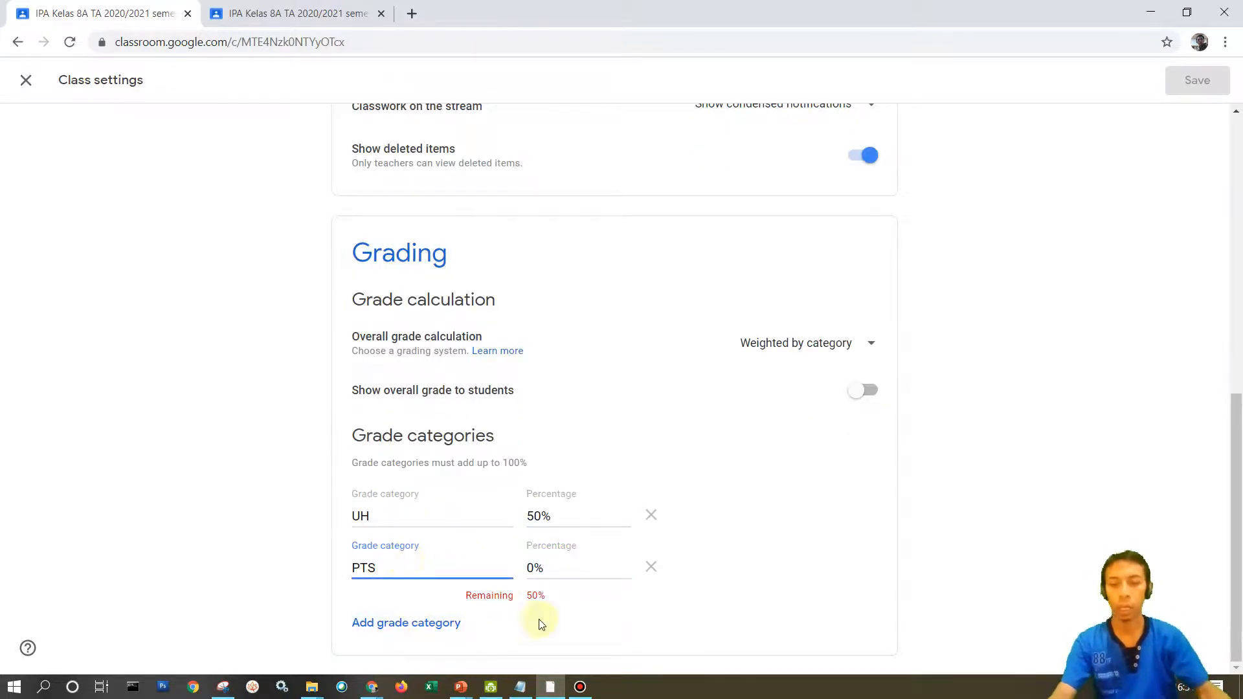
left_click(529, 568)
type("3")
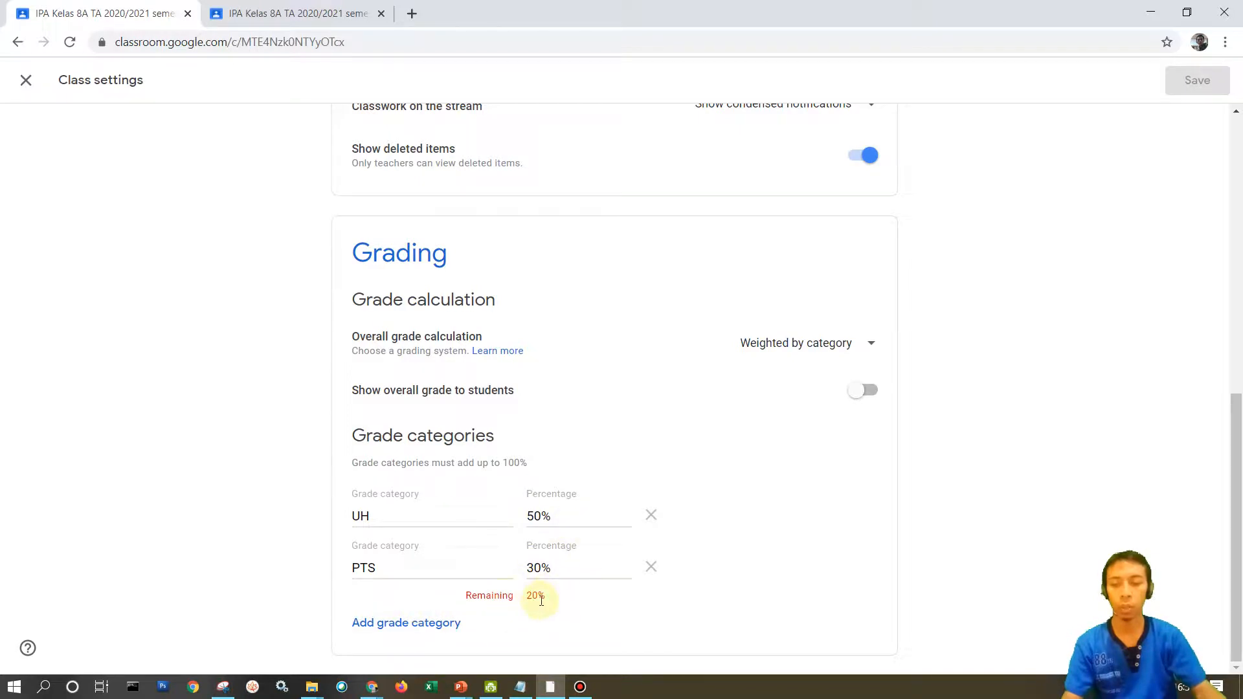
left_click(389, 622)
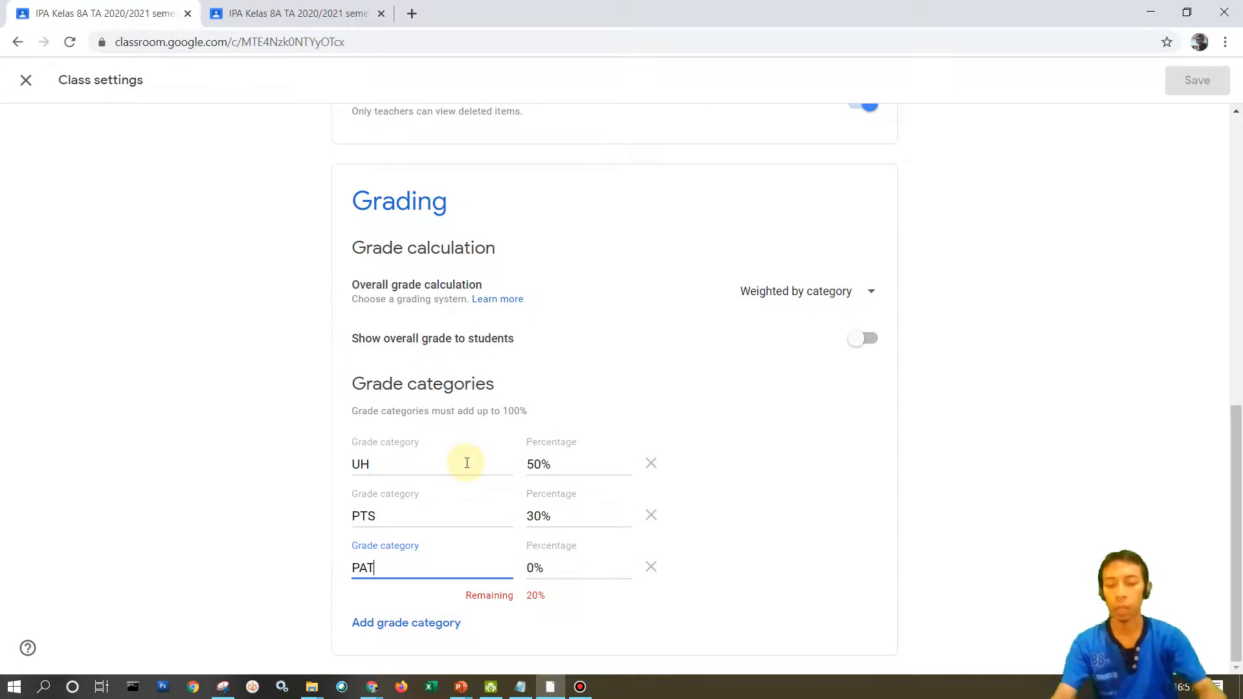
left_click(532, 568)
type("2")
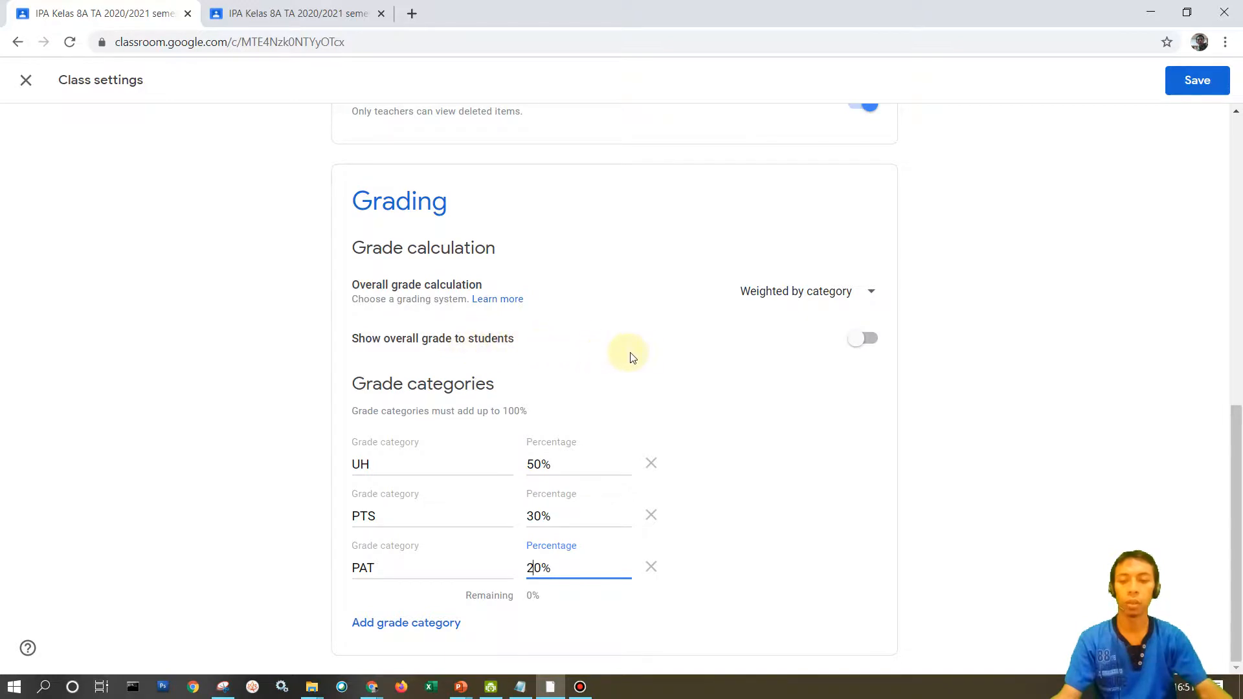
Turn on Show overall grade to students and save the class settings.
left_click(857, 346)
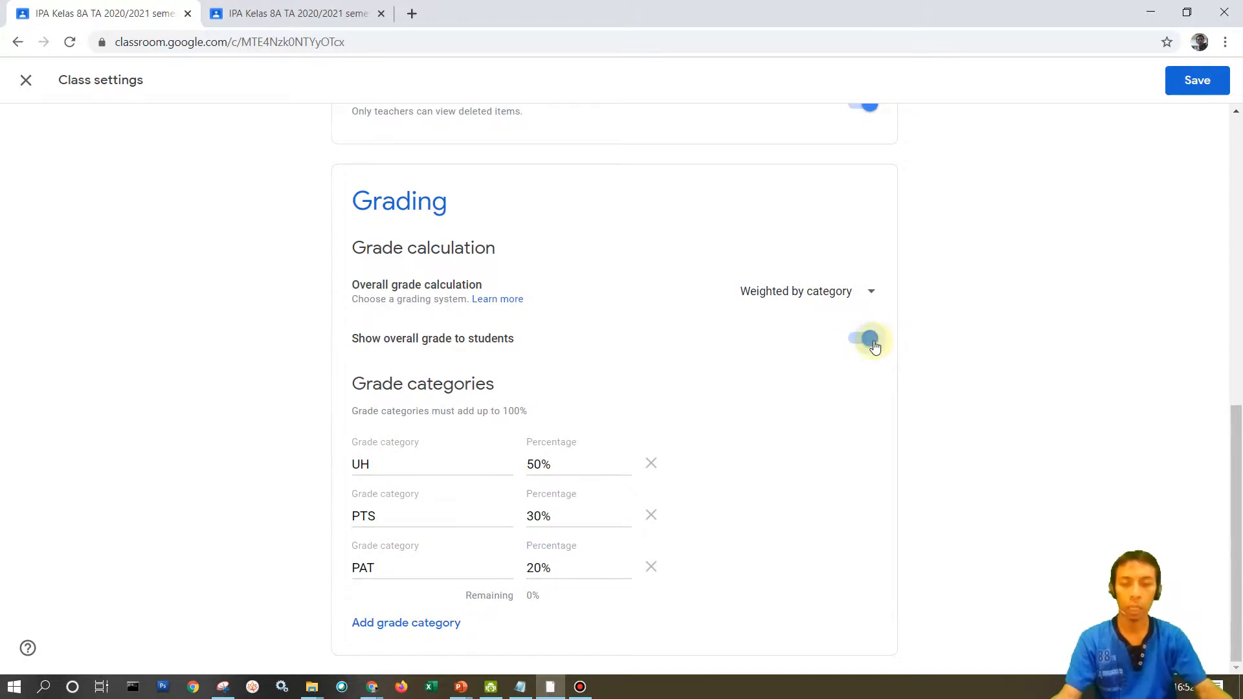
left_click(869, 343)
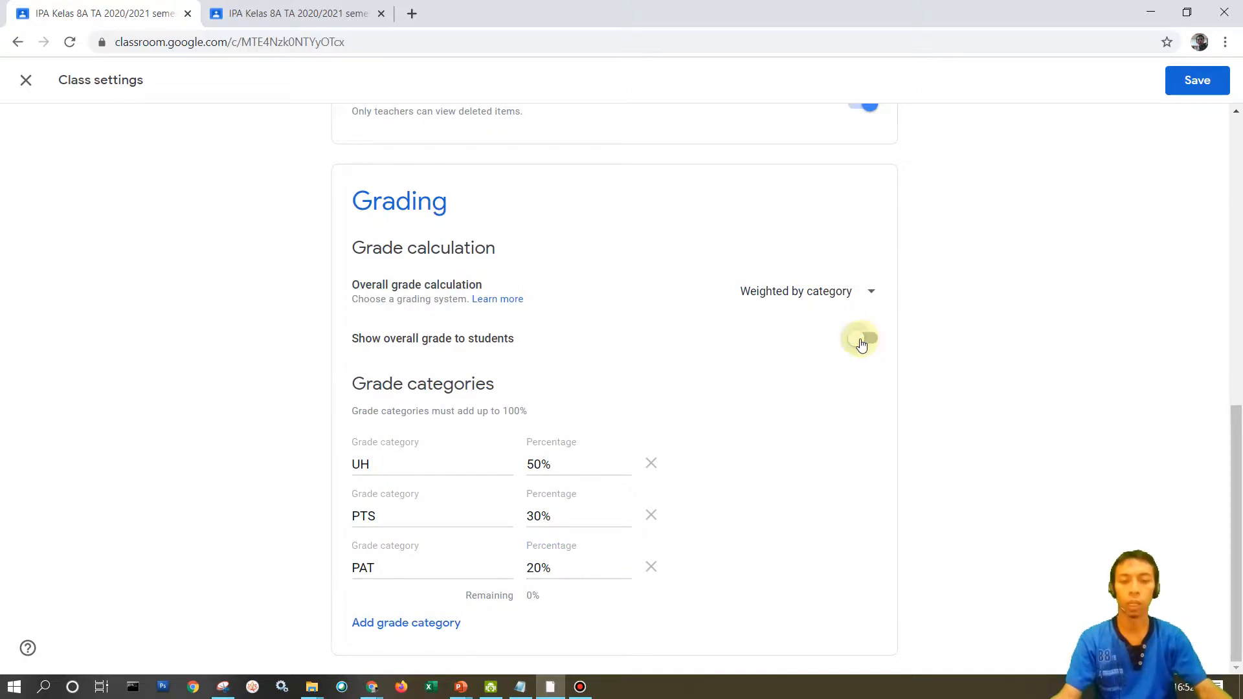
left_click(861, 343)
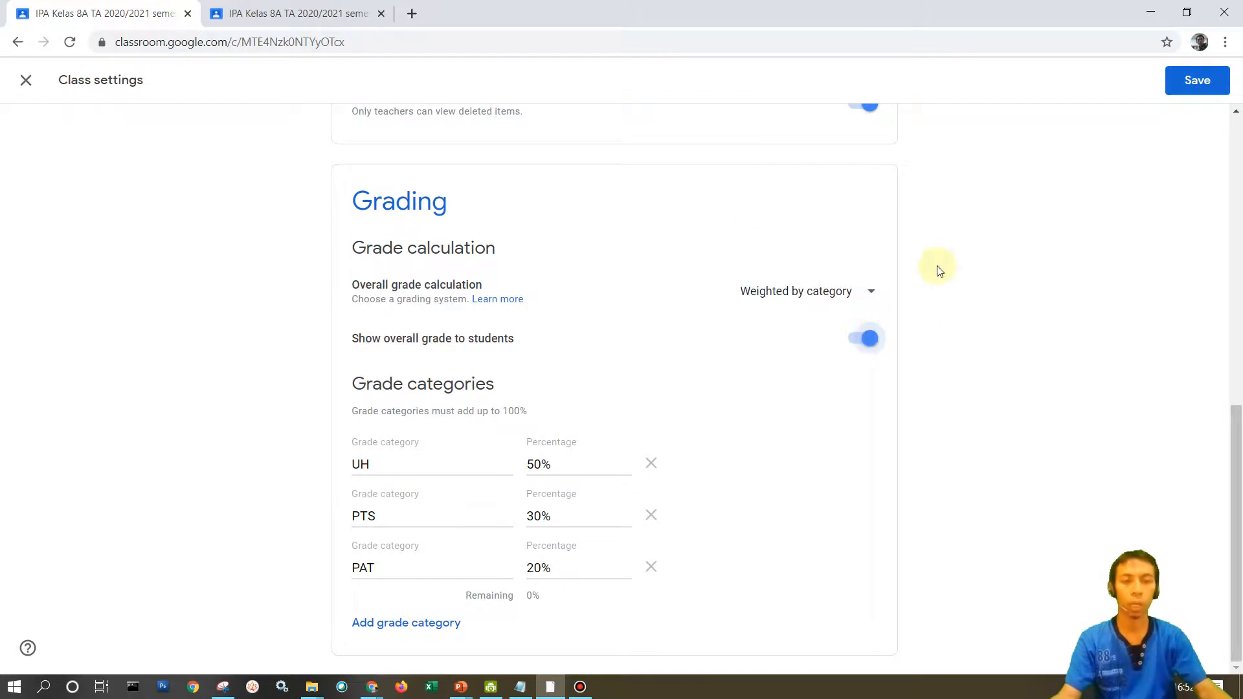
scroll(635, 288, "up", 7)
scroll(770, 257, "up", 3)
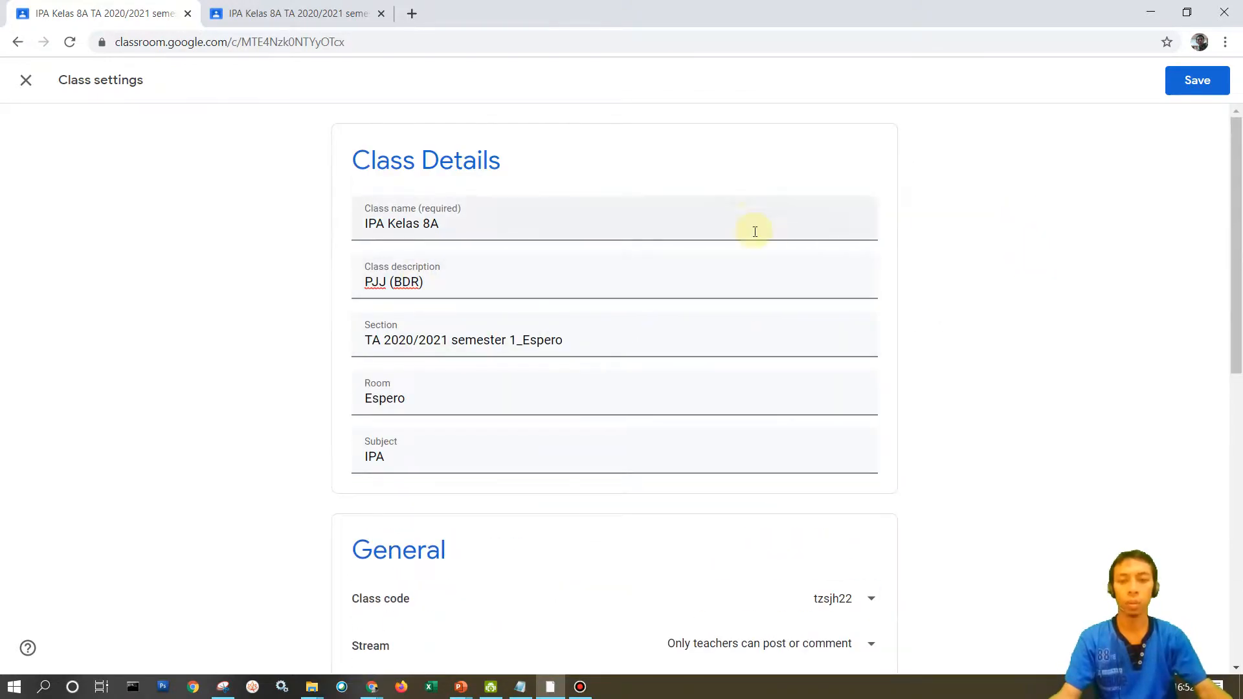
left_click(1177, 88)
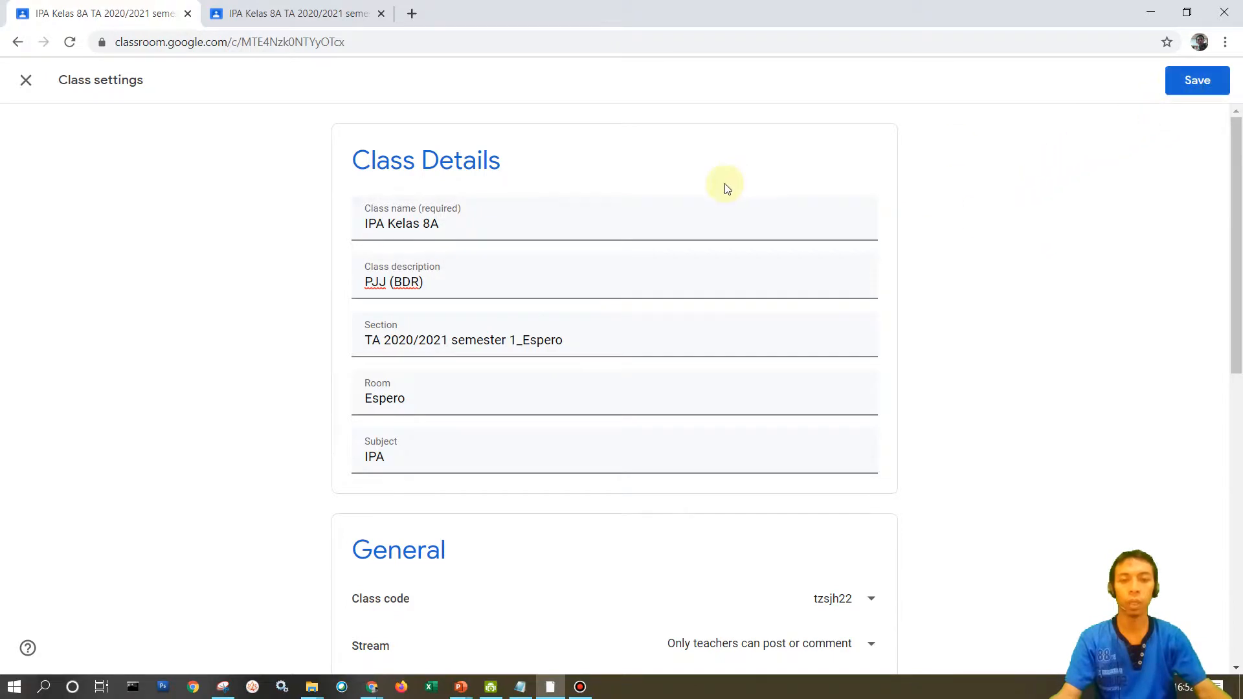
left_click(1198, 84)
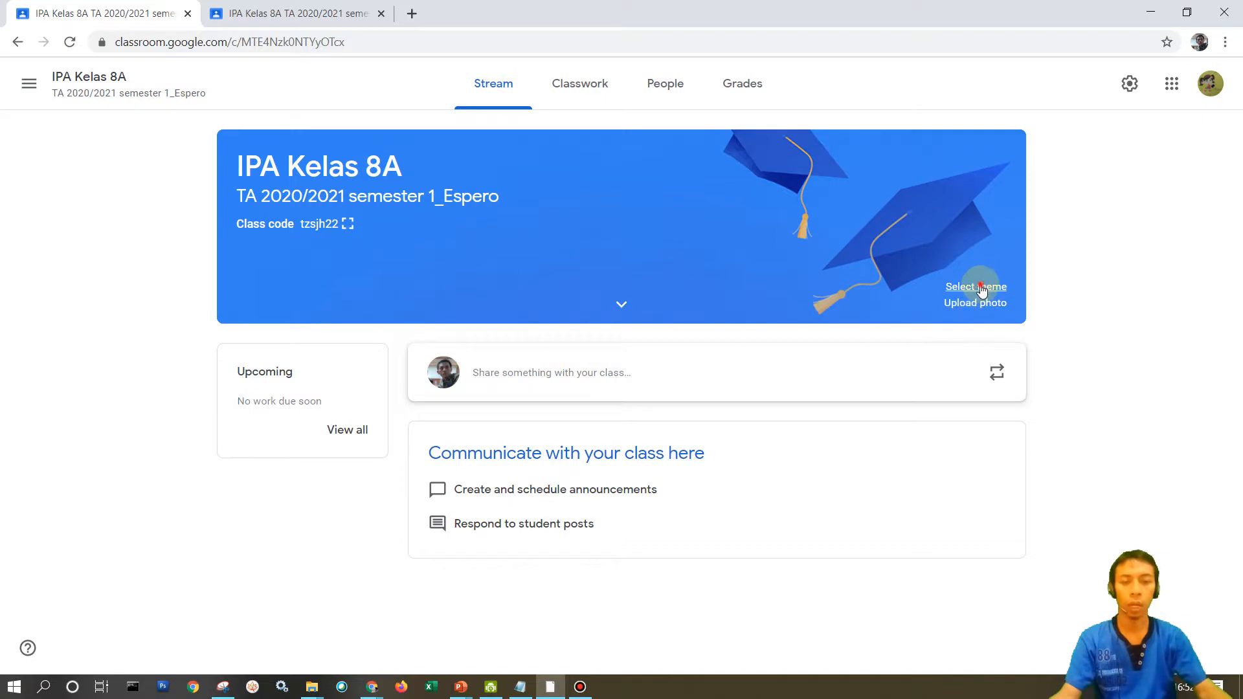
Change the class theme to the orange coffee table image from the General gallery.
left_click(977, 286)
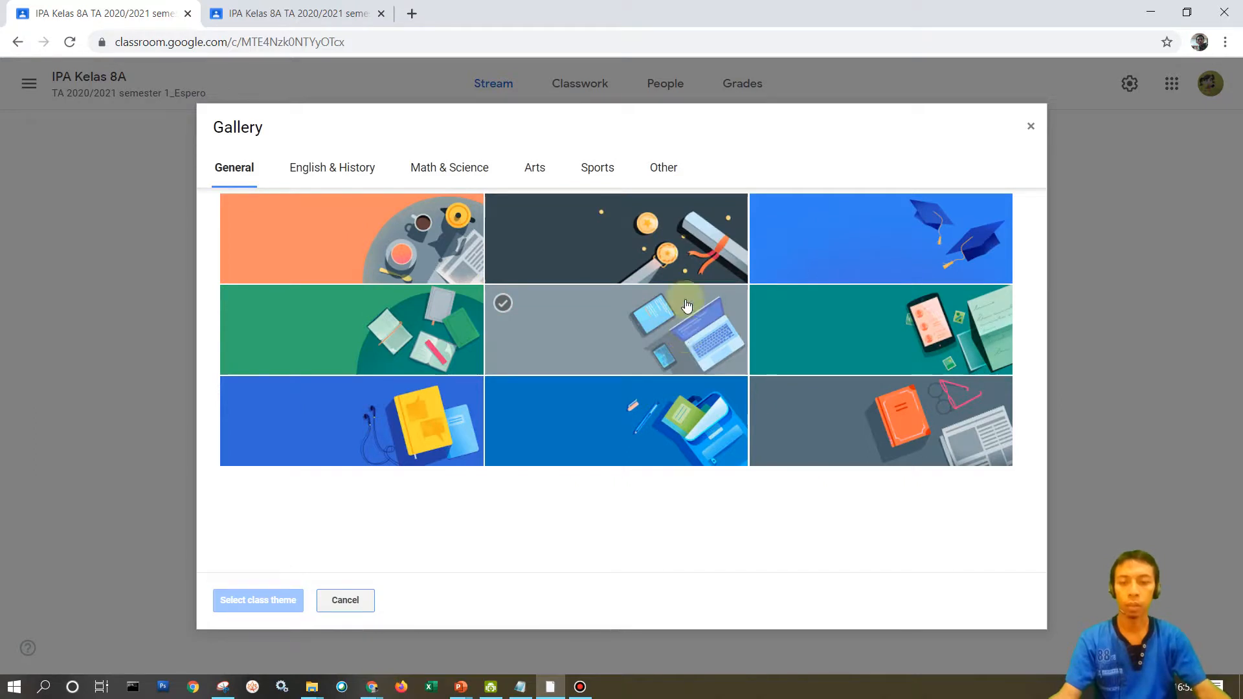
left_click(435, 258)
left_click(435, 257)
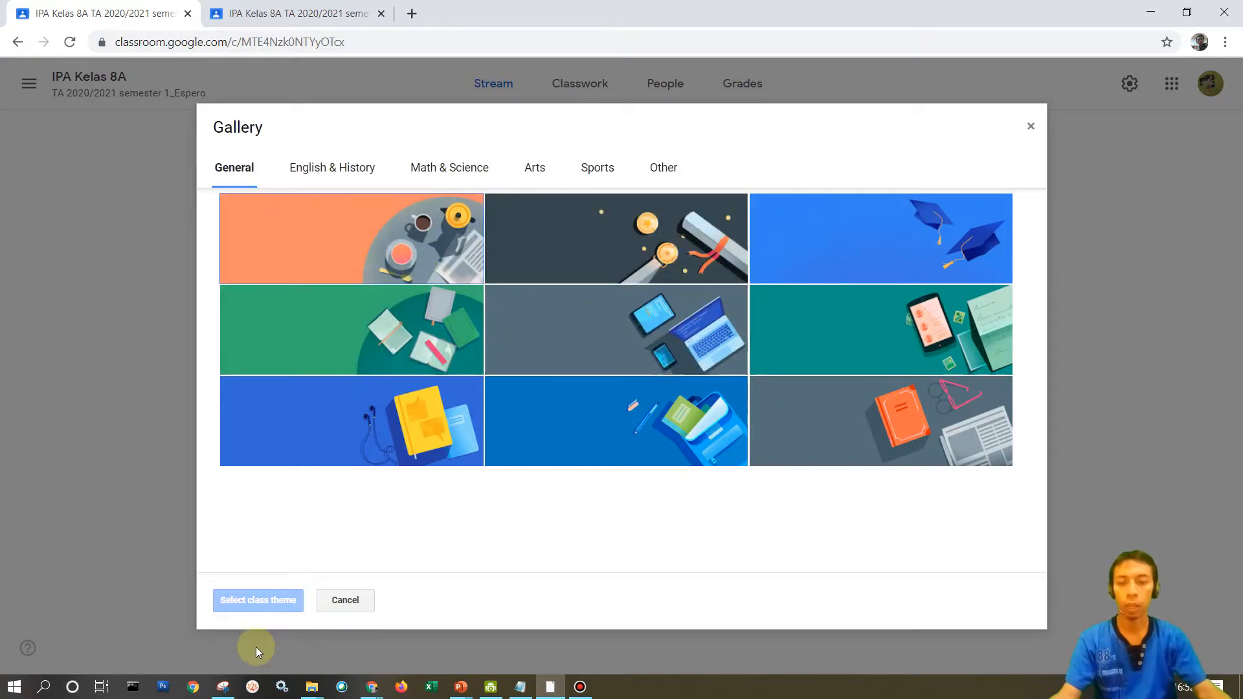
left_click(354, 237)
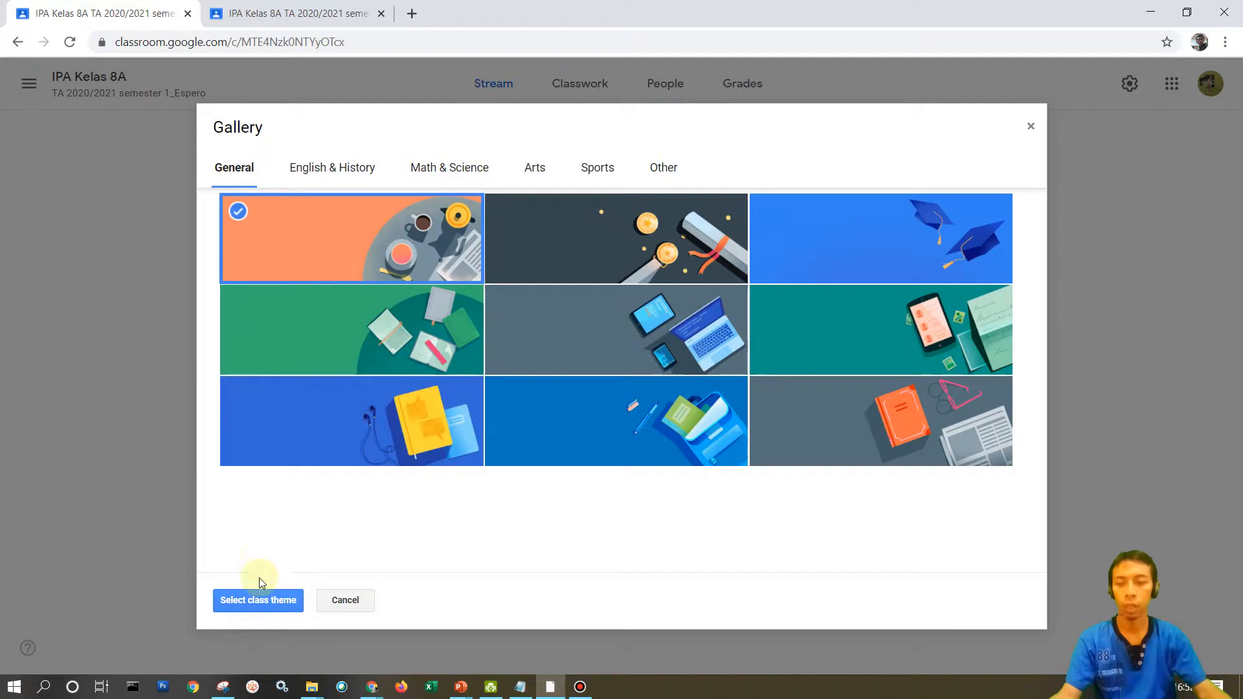
left_click(258, 600)
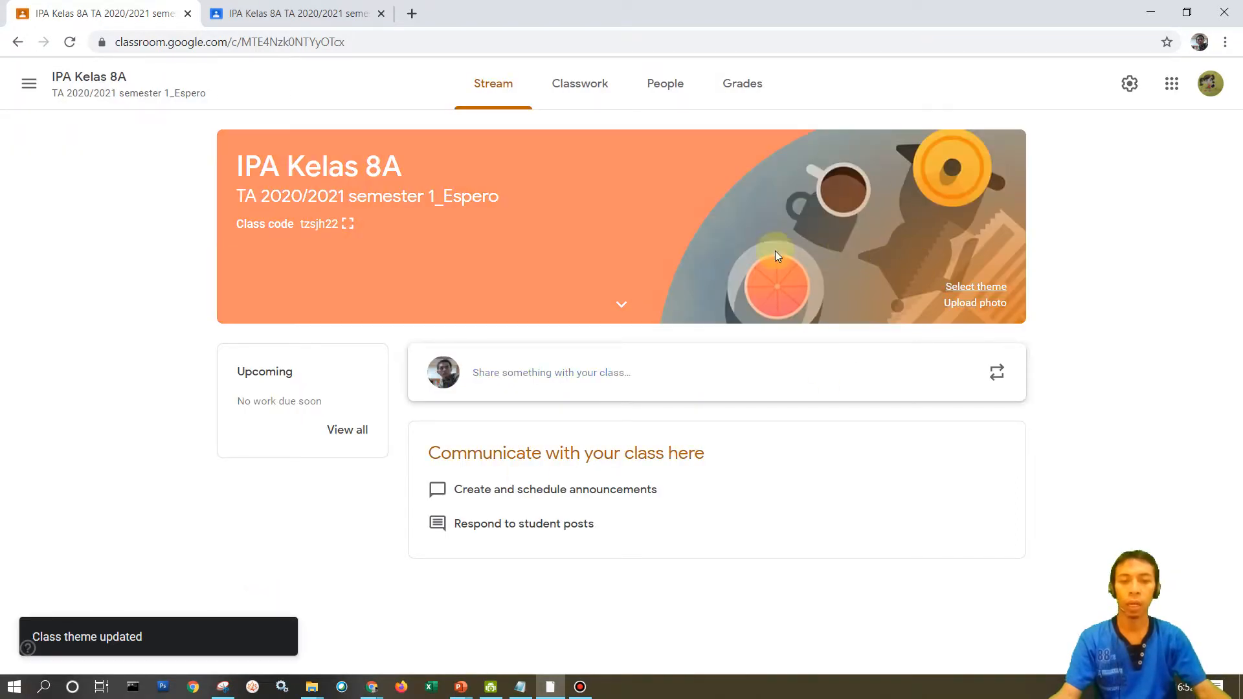
left_click(976, 303)
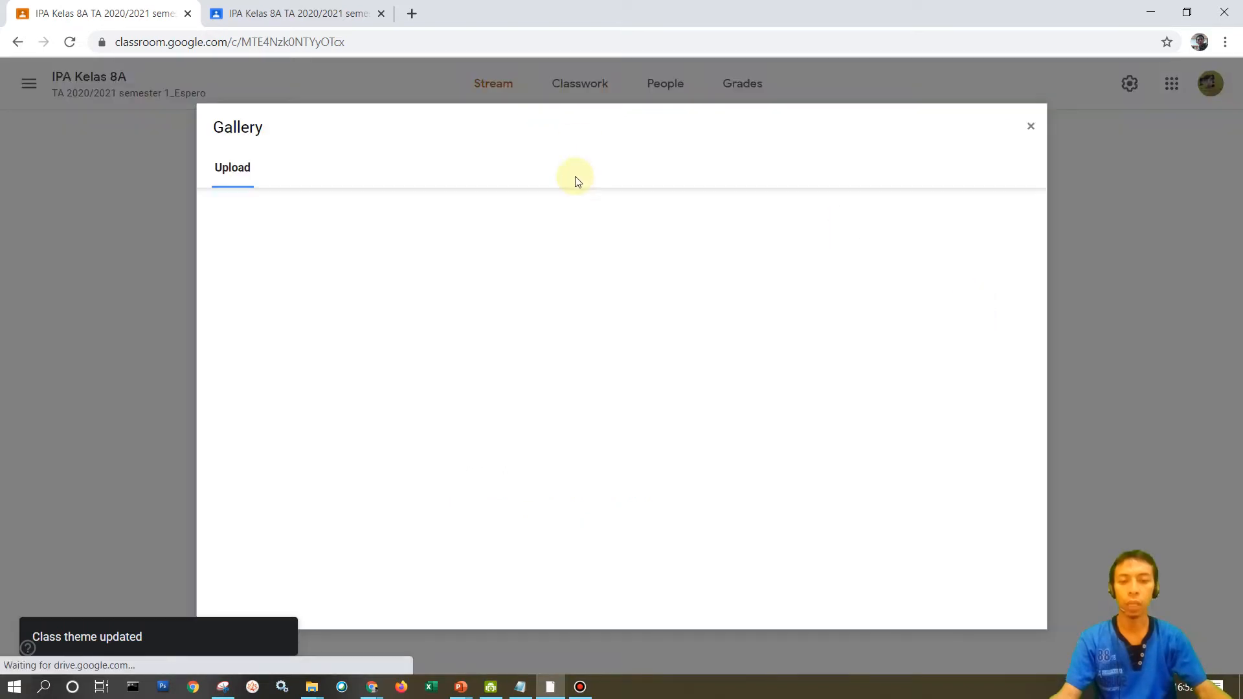
left_click(639, 461)
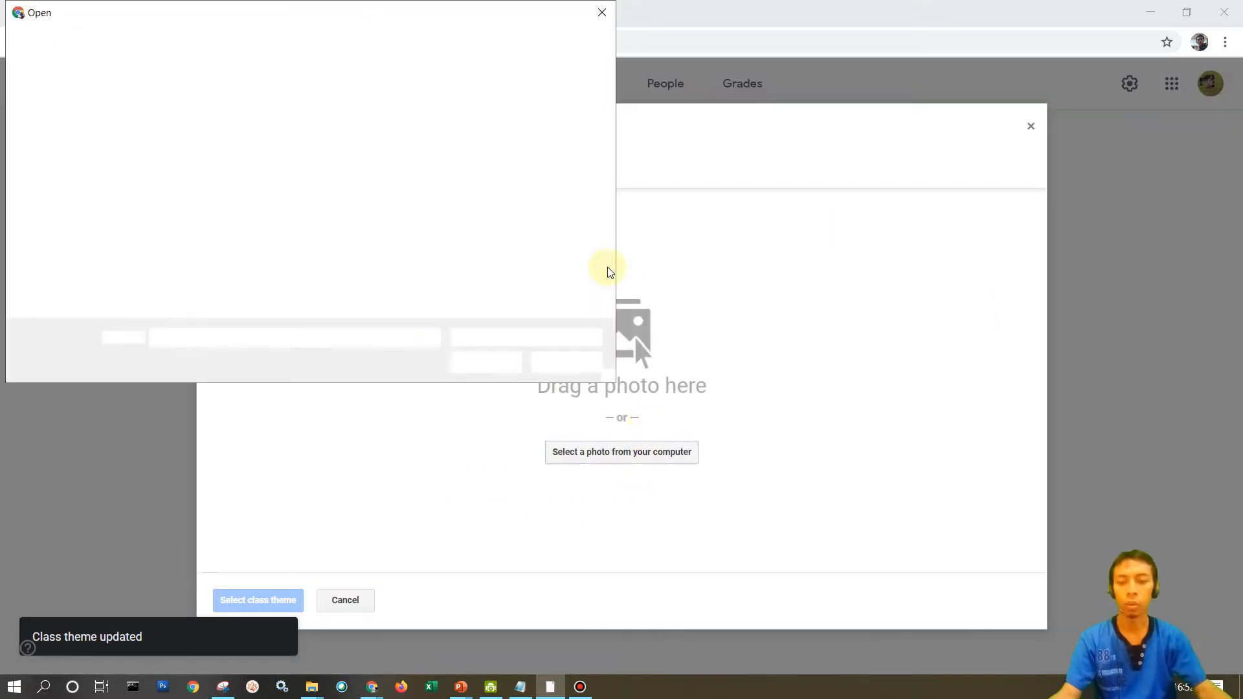
left_click(566, 362)
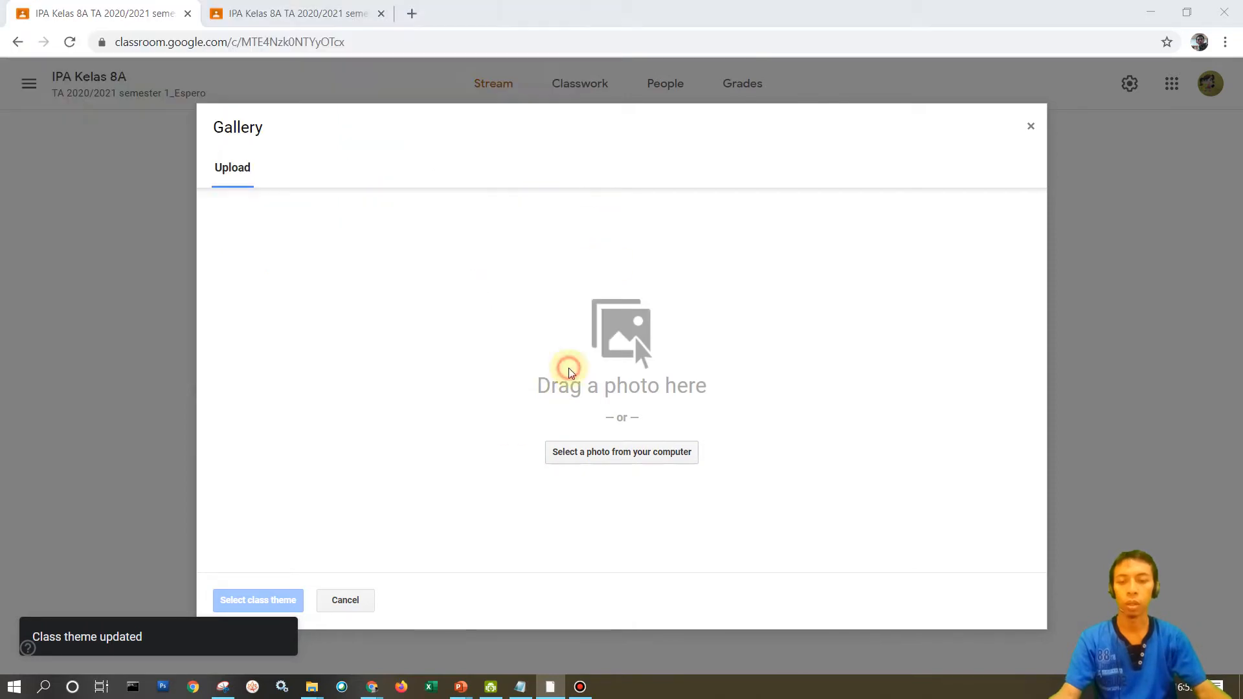
left_click(349, 602)
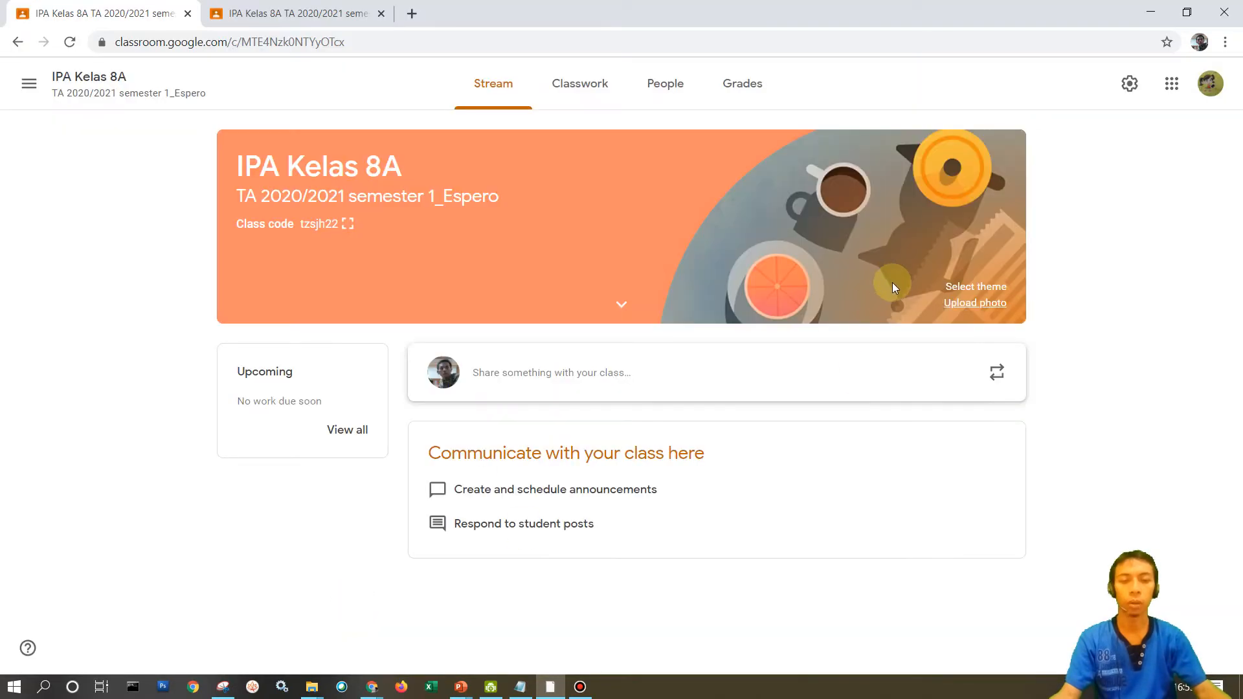